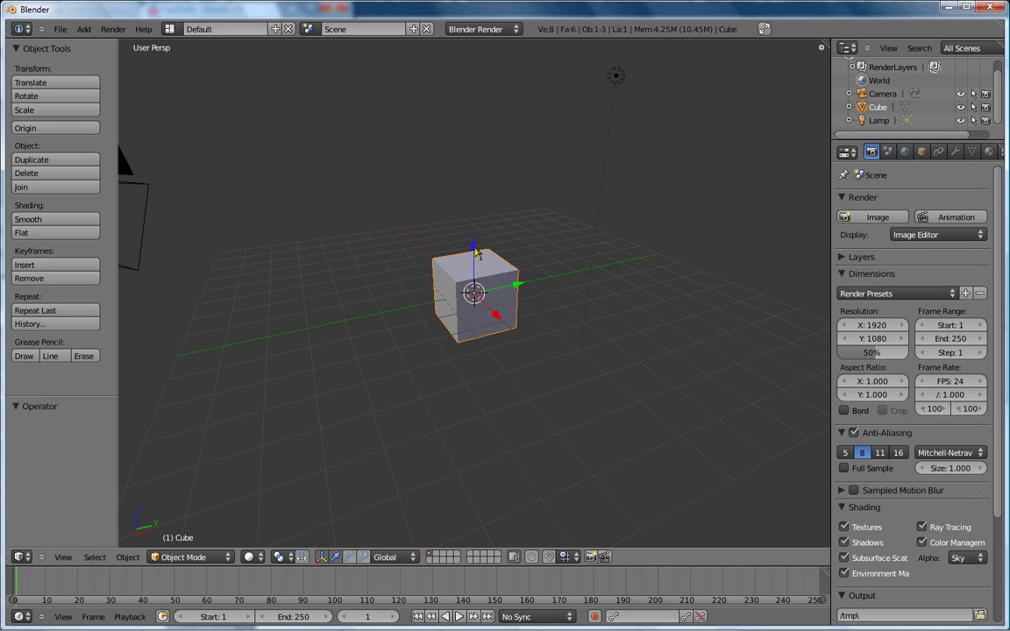
- Raise the default cube 0.993 units along Z and enter Edit Mode
left_click_drag(475, 251, 473, 225)
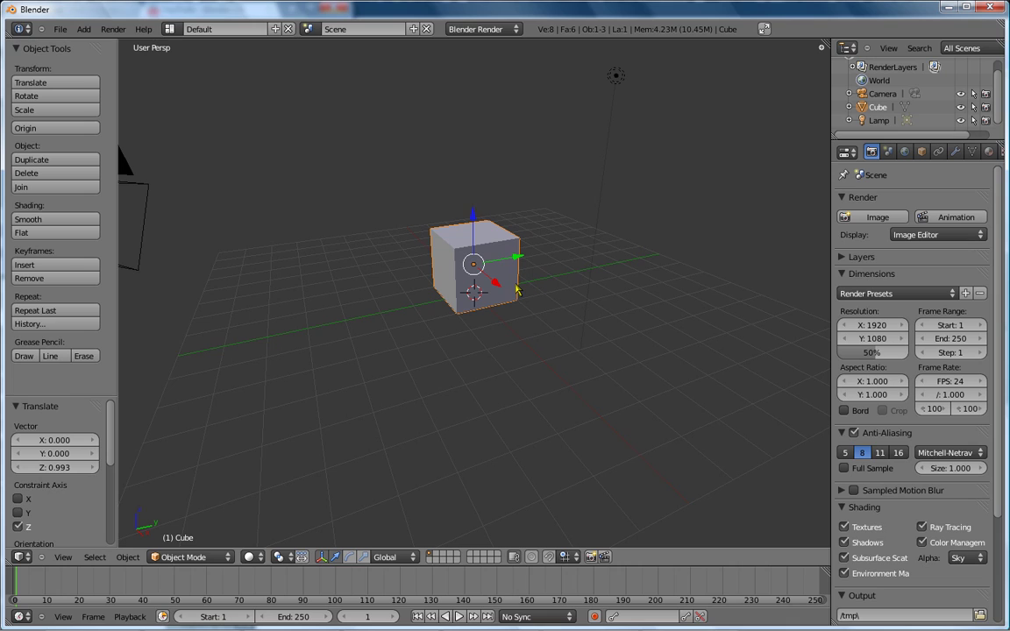
key("Tab")
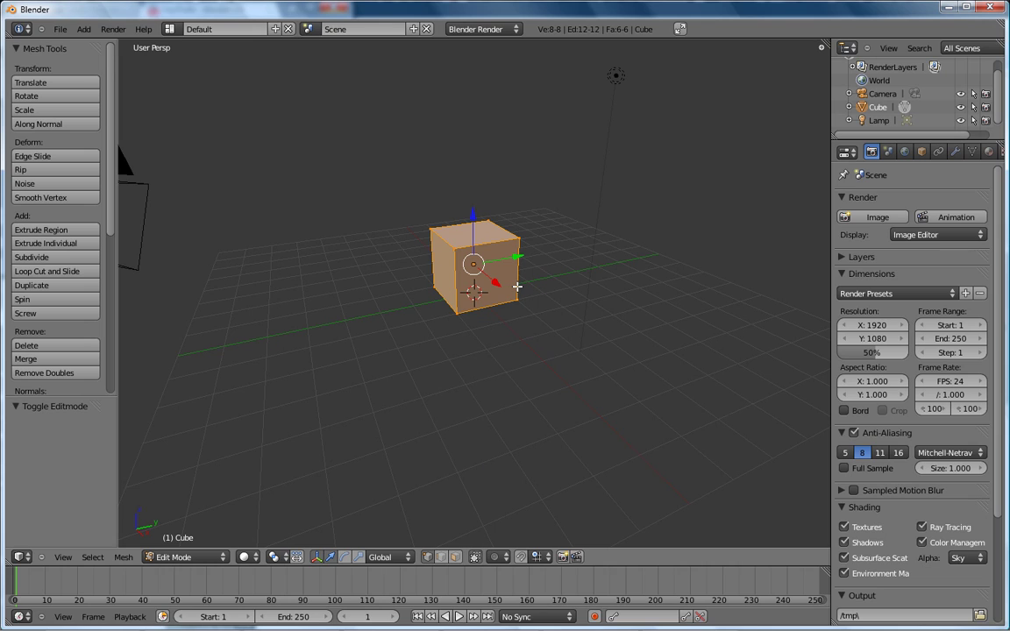
- Subdivide the cube with 1 cut into 24 faces and switch to face select mode
key("w")
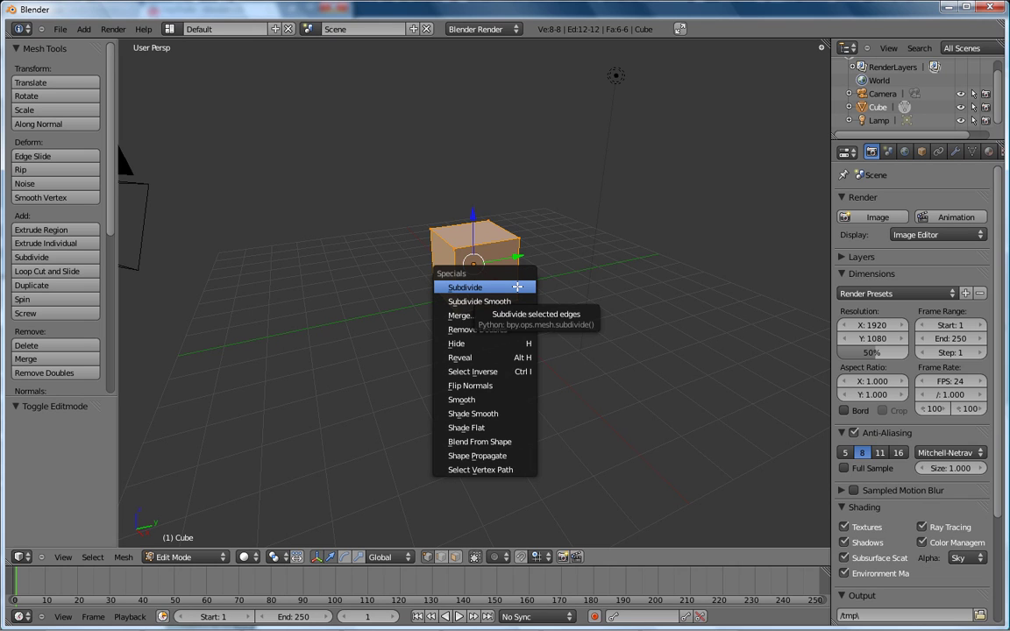
left_click(518, 287)
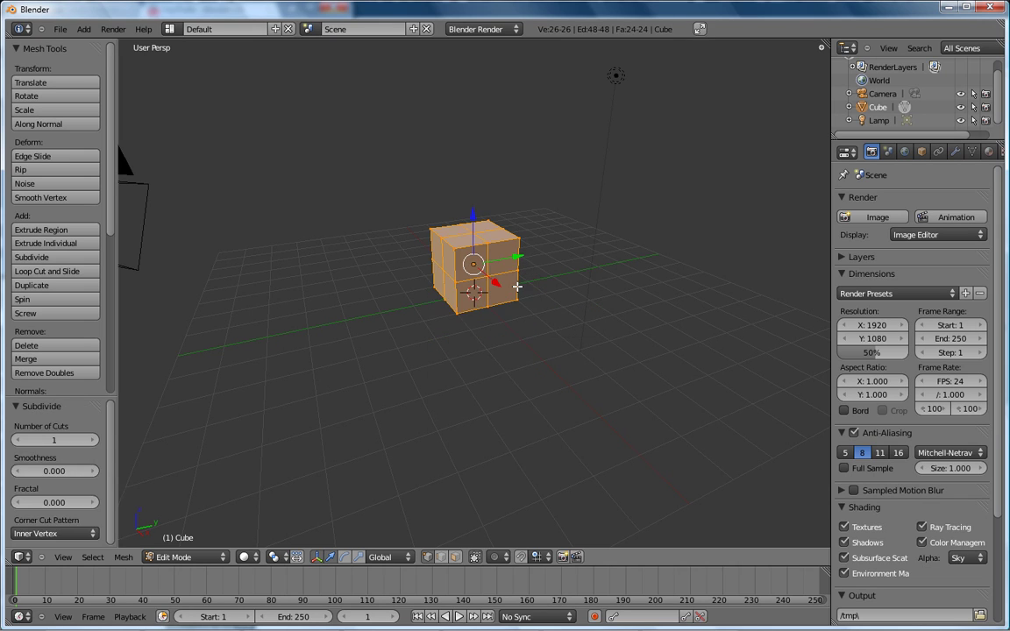
mouse_move(435, 300)
middle_mouse_down()
mouse_move(520, 292)
mouse_move(424, 289)
middle_mouse_up()
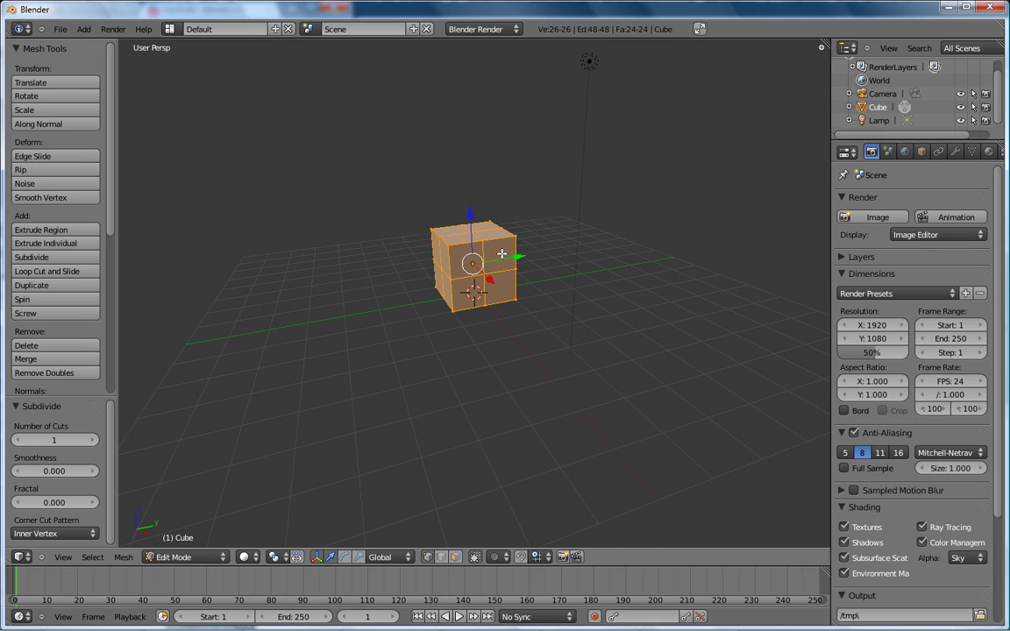
left_click(456, 557)
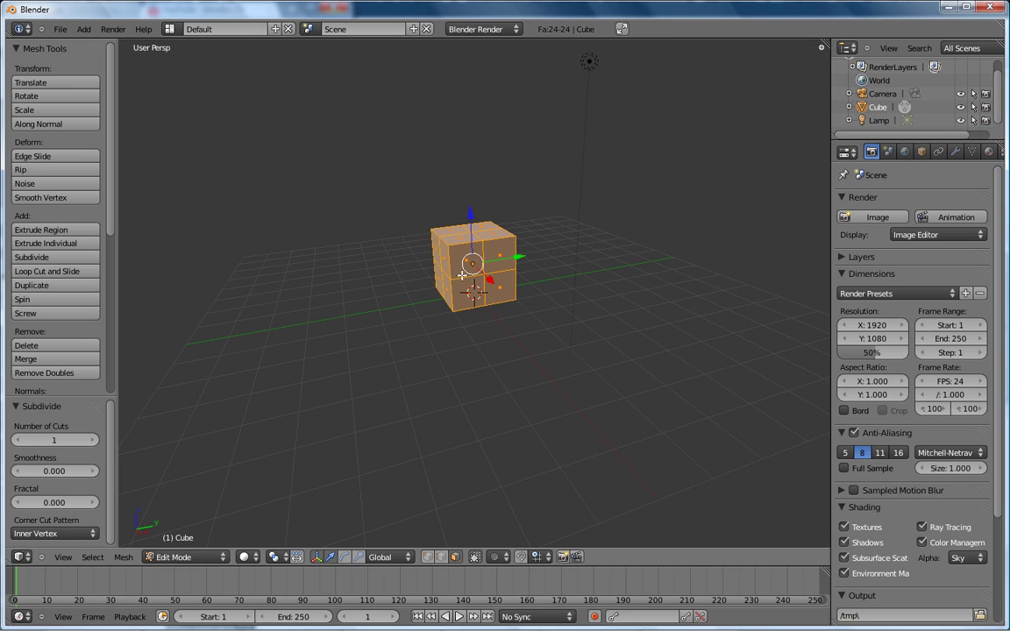
- Show the cube in orthographic Right view, zoomed in, with the whole mesh deselected
key("1")
middle_click_drag(421, 217, 487, 279)
scroll(487, 280, "up", 3)
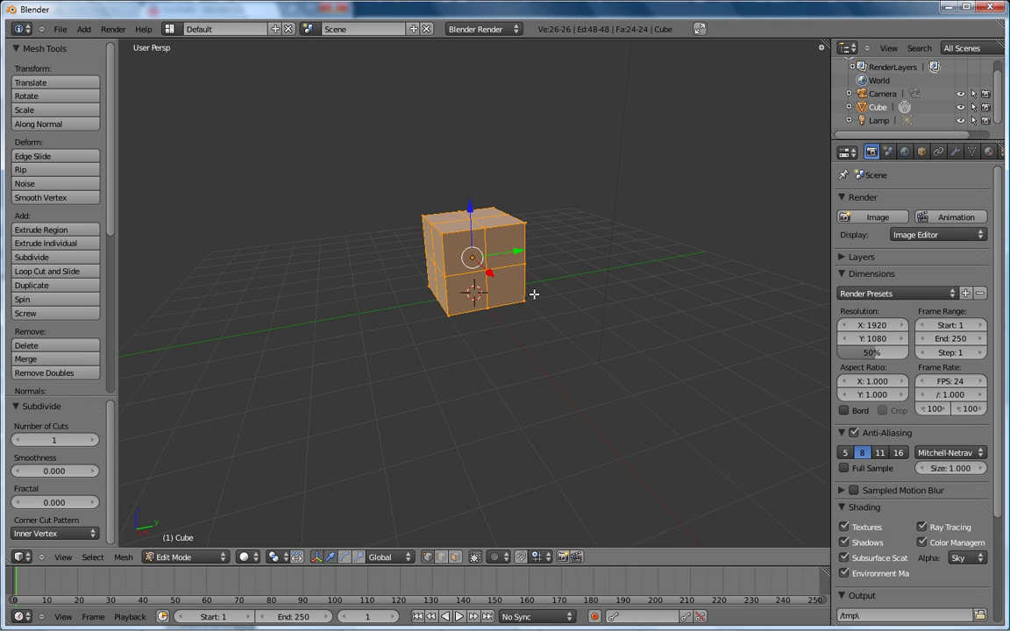
key("KP_3")
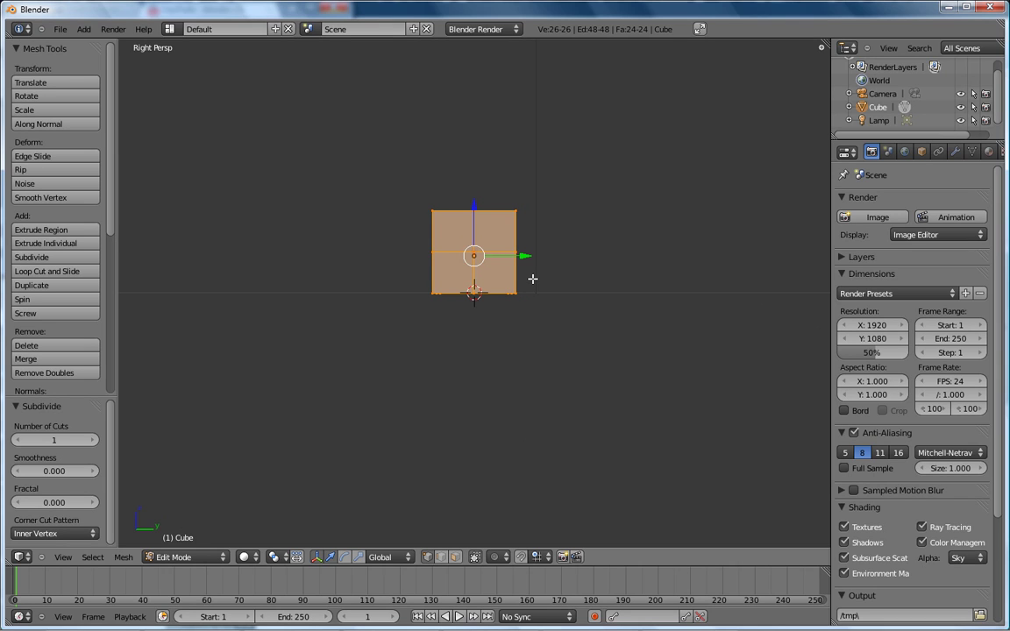
key("KP_5")
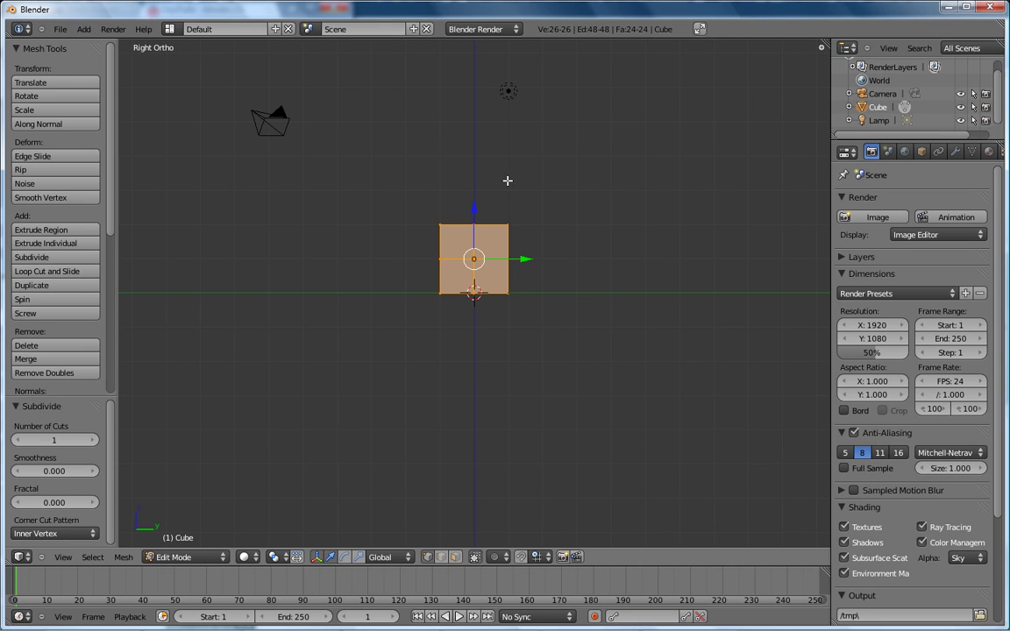
scroll(491, 197, "up", 1)
scroll(467, 219, "up", 1)
scroll(466, 219, "up", 1)
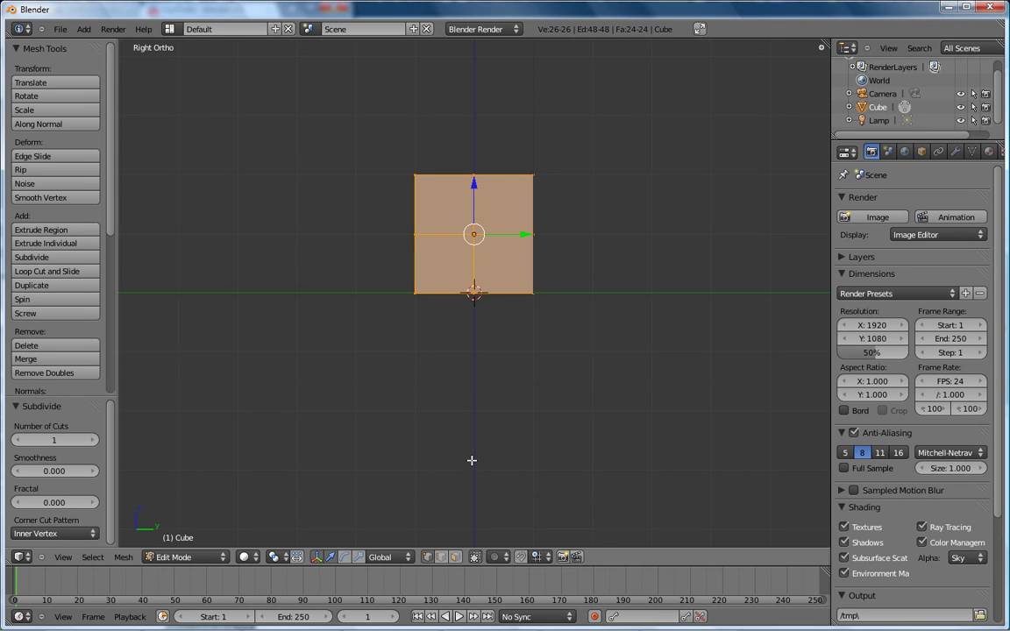
key("a")
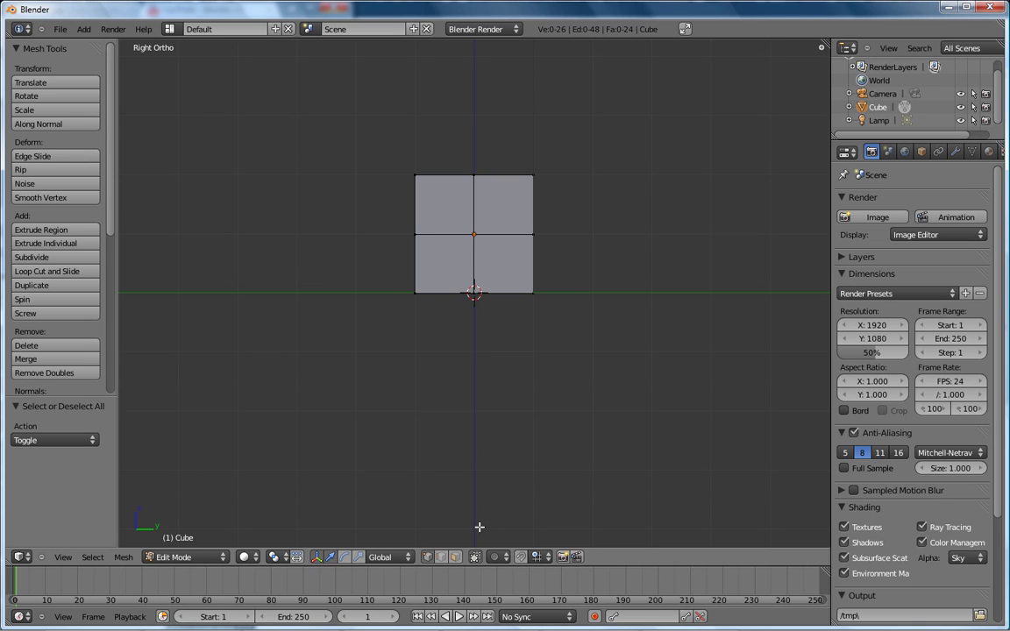
key("b")
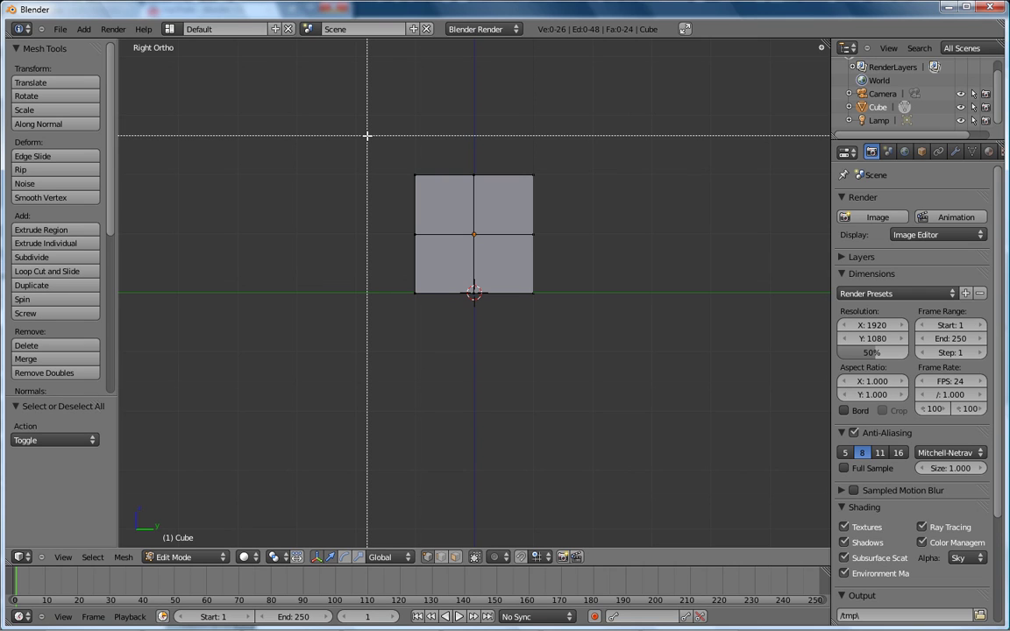
left_click_drag(381, 136, 593, 219)
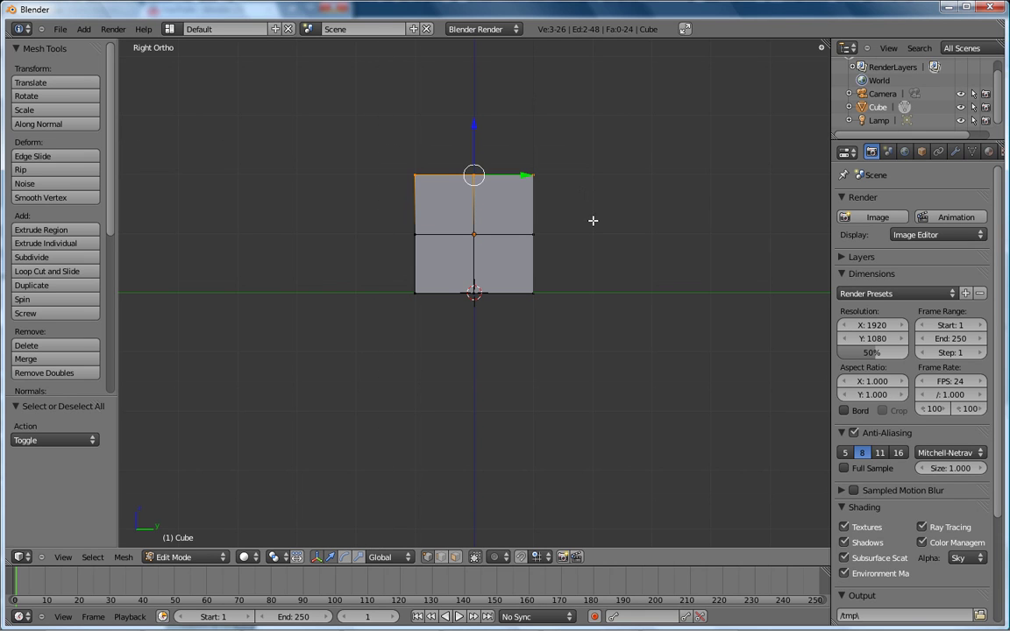
mouse_move(586, 142)
middle_mouse_down()
mouse_move(590, 178)
mouse_move(480, 218)
middle_mouse_up()
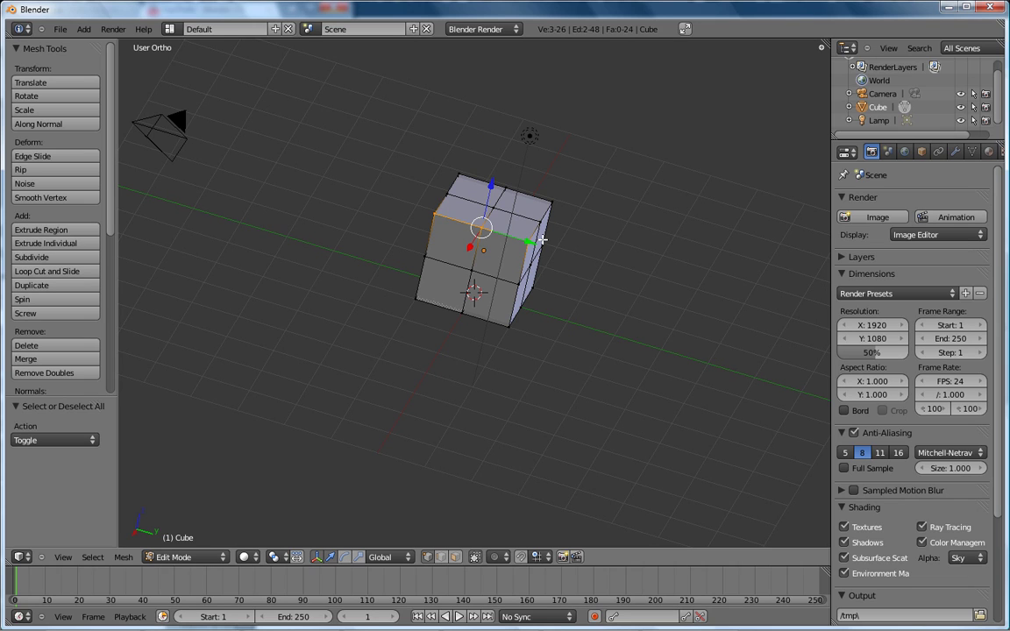
key("KP_3")
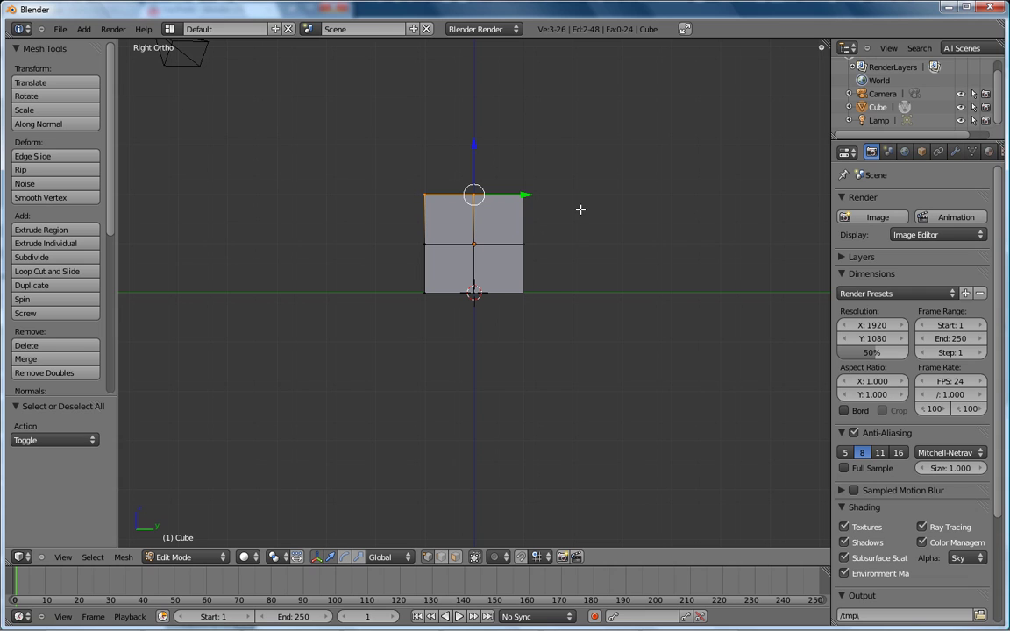
middle_click_drag(534, 203, 432, 193)
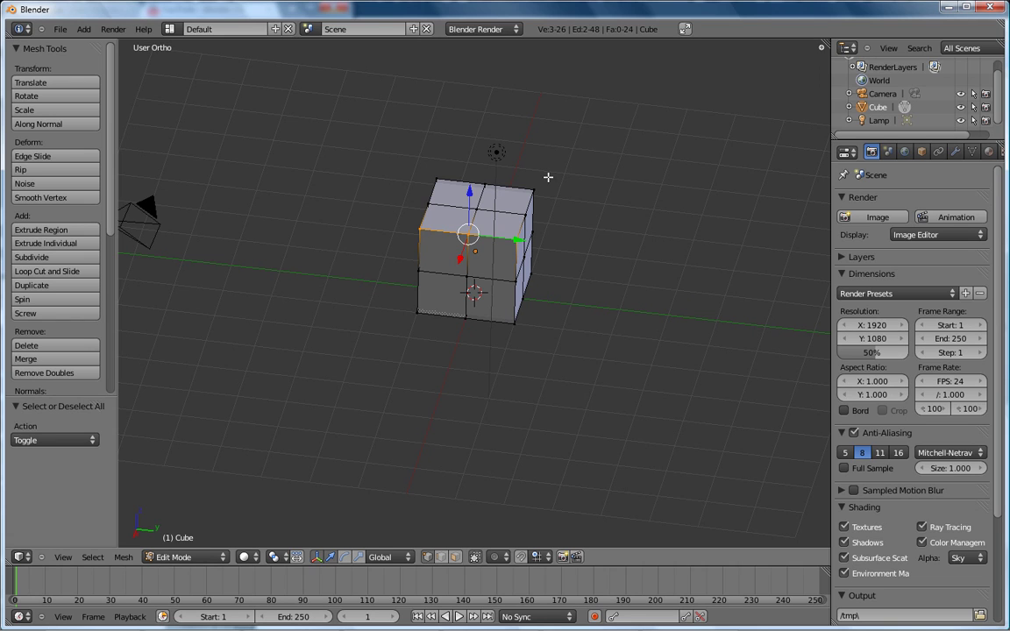
key("a")
key("KP_3")
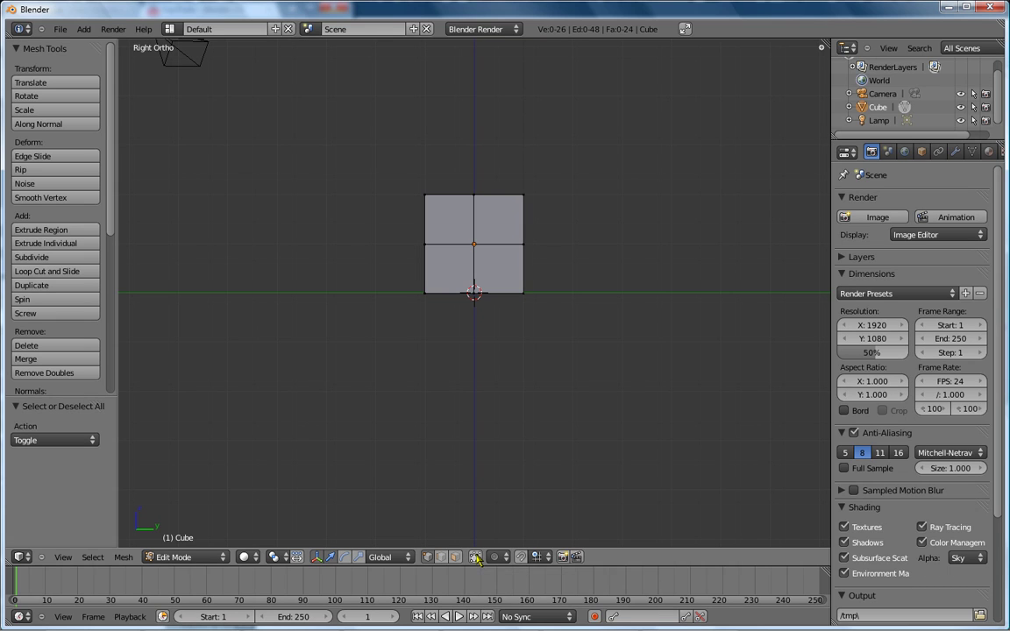
- Box-select the cube's top row of vertices and delete them, leaving 17 vertices and 12 faces
key("b")
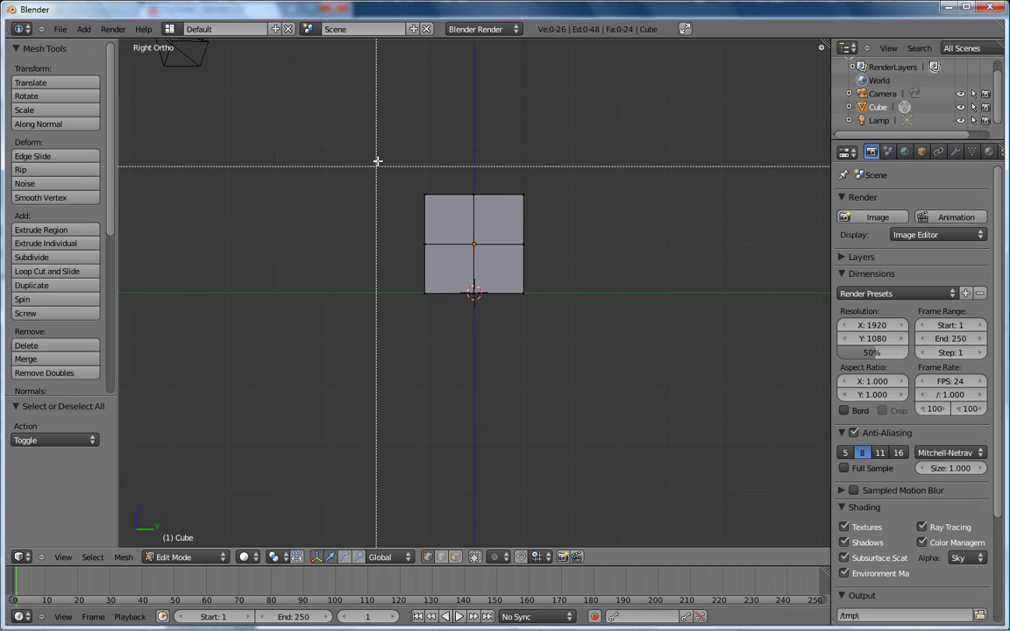
left_click_drag(377, 156, 551, 229)
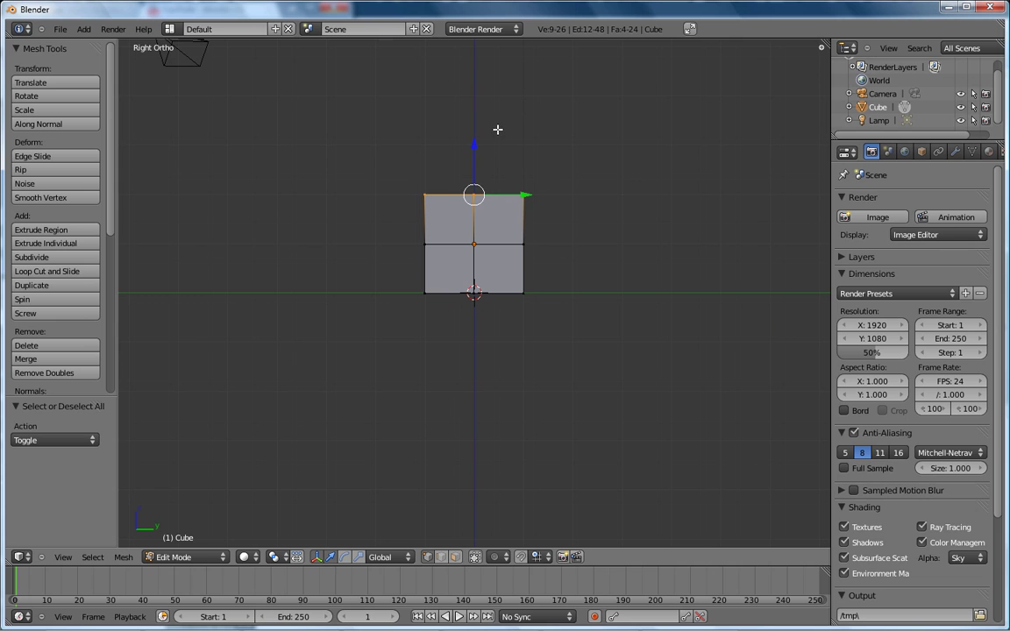
middle_click_drag(505, 114, 495, 214)
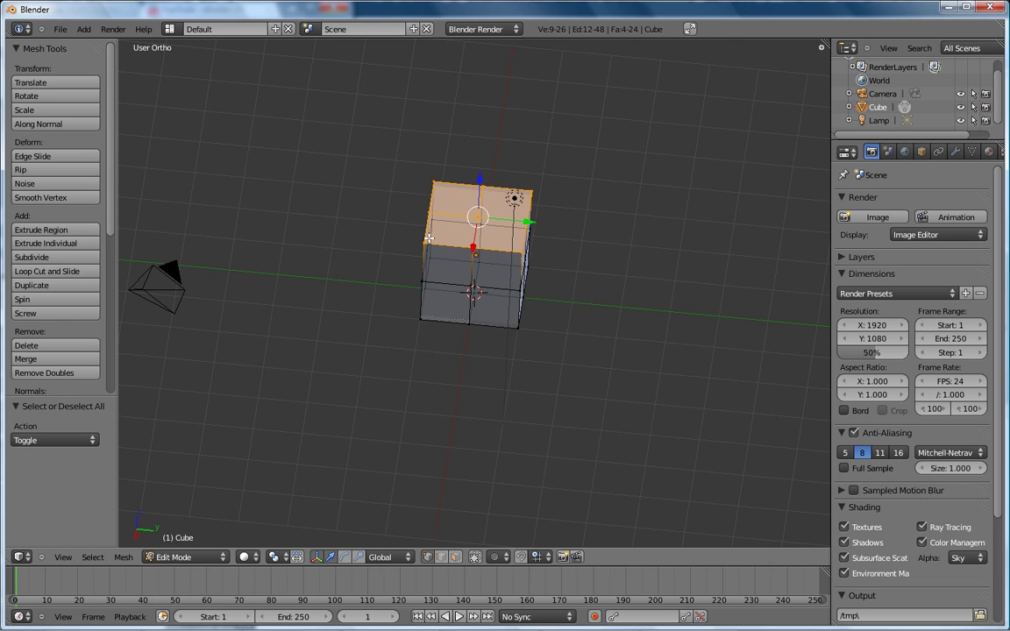
key("KP_3")
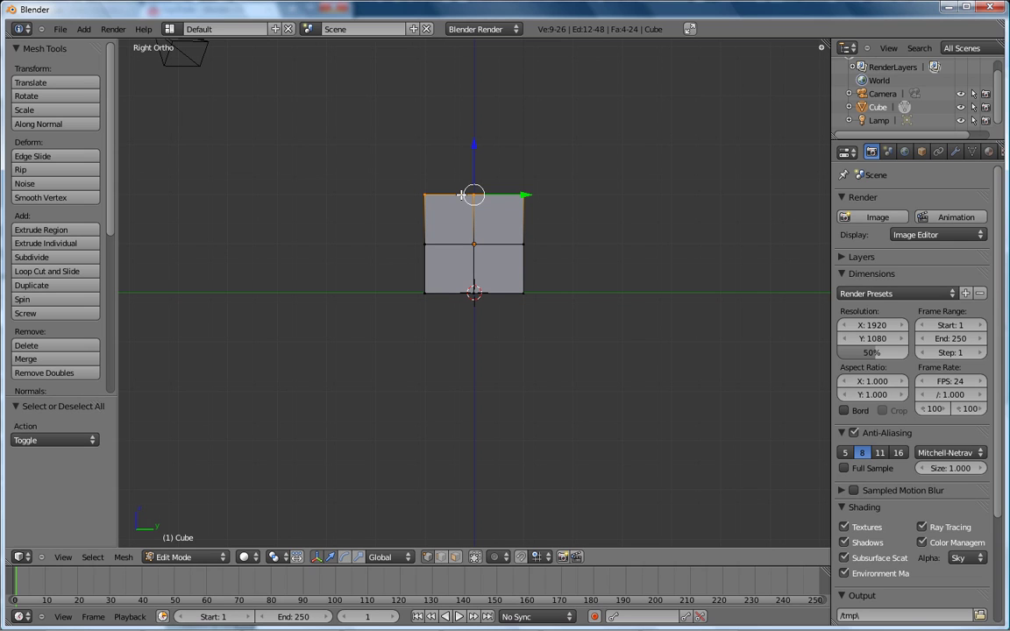
key("x")
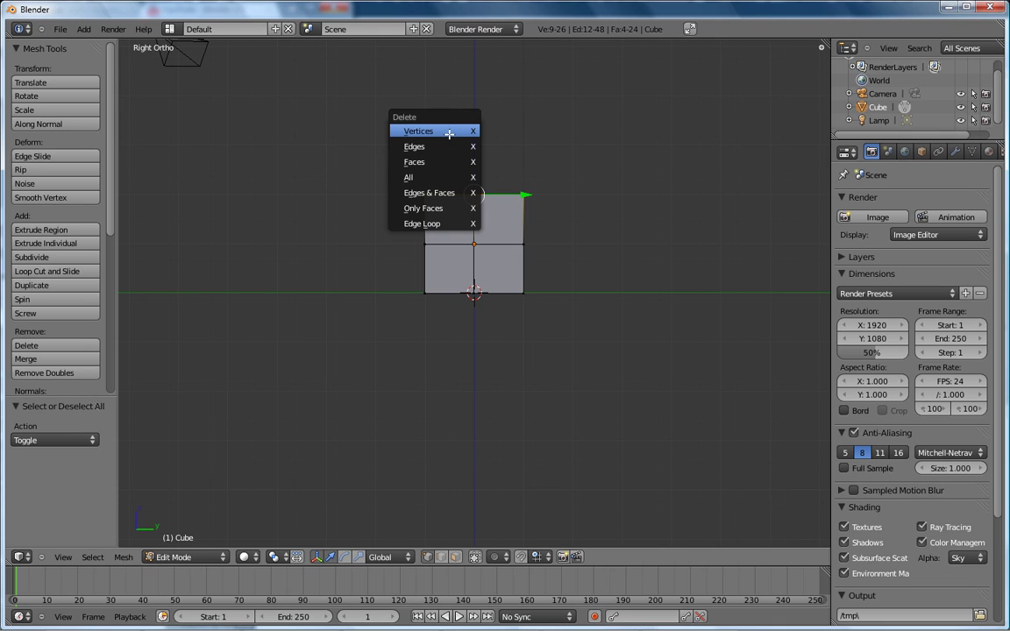
left_click(449, 133)
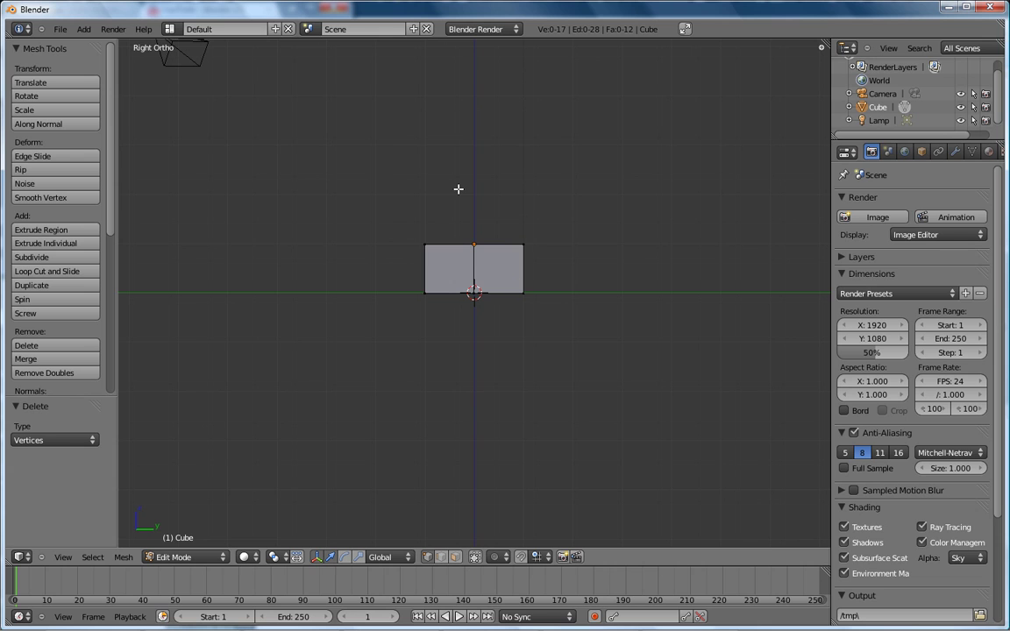
mouse_move(465, 185)
middle_mouse_down()
mouse_move(471, 376)
mouse_move(403, 408)
mouse_move(389, 311)
mouse_move(420, 253)
middle_mouse_up()
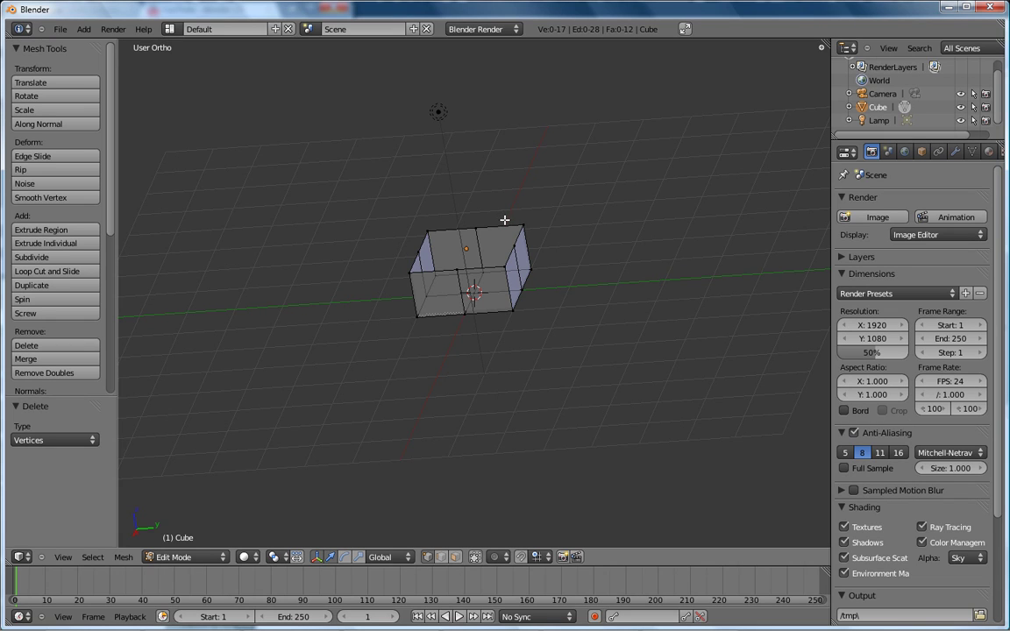
- Box-select and delete the left-half vertices, leaving 11 vertices, 16 edges and 6 faces
key("KP_3")
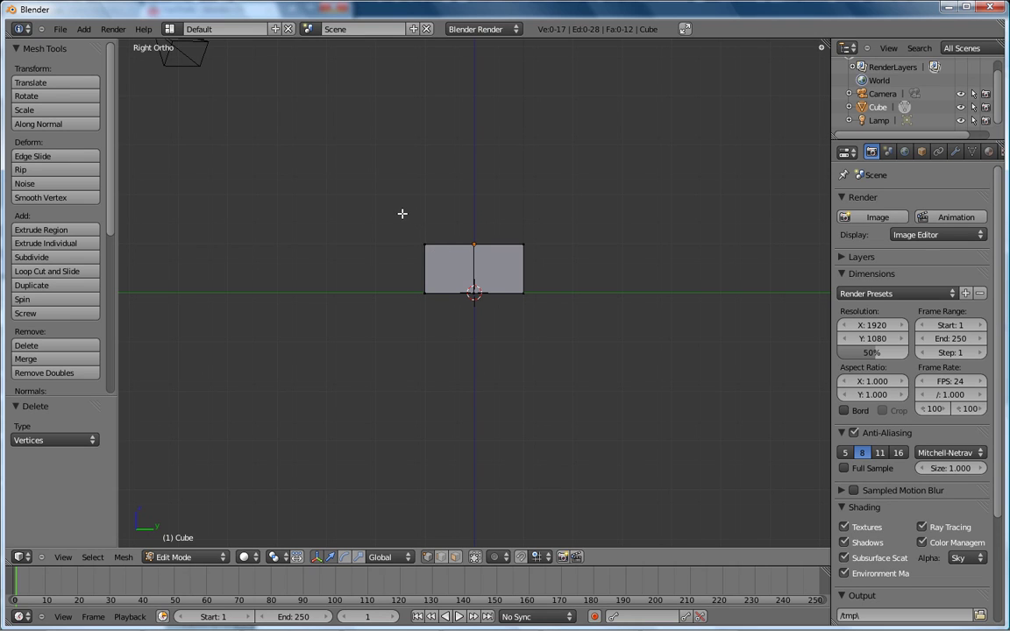
key("b")
left_click_drag(395, 203, 463, 338)
key("x")
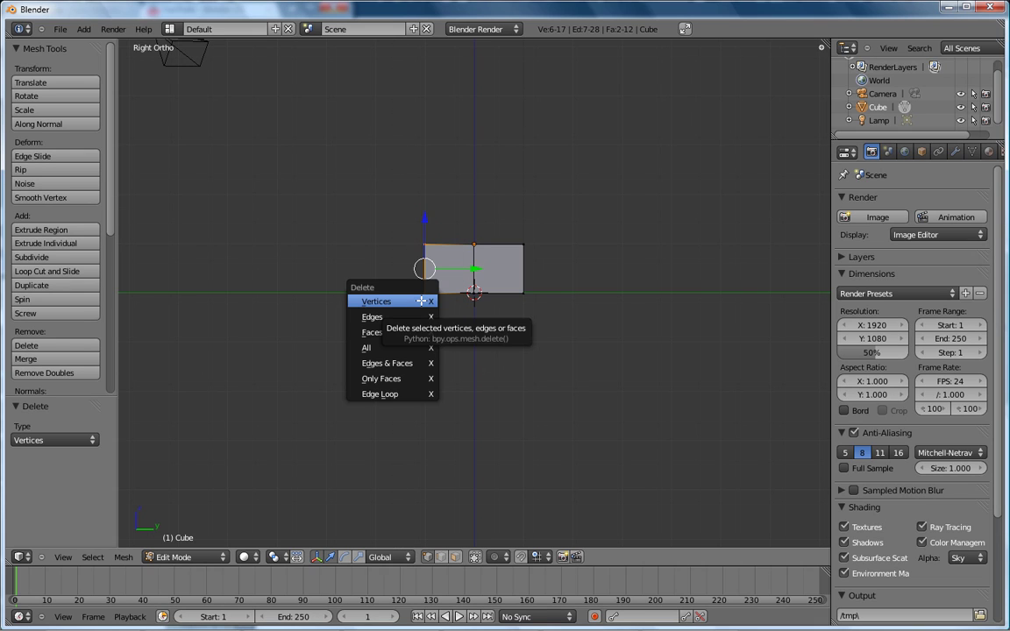
left_click(421, 300)
mouse_move(450, 219)
middle_mouse_down()
mouse_move(486, 373)
mouse_move(465, 334)
middle_mouse_up()
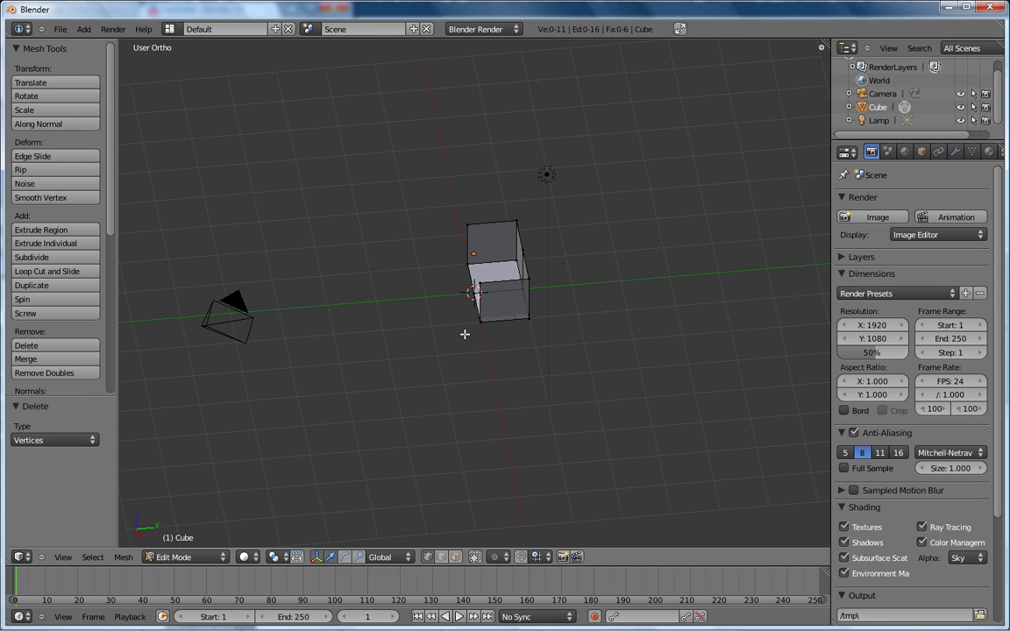
key("KP_3")
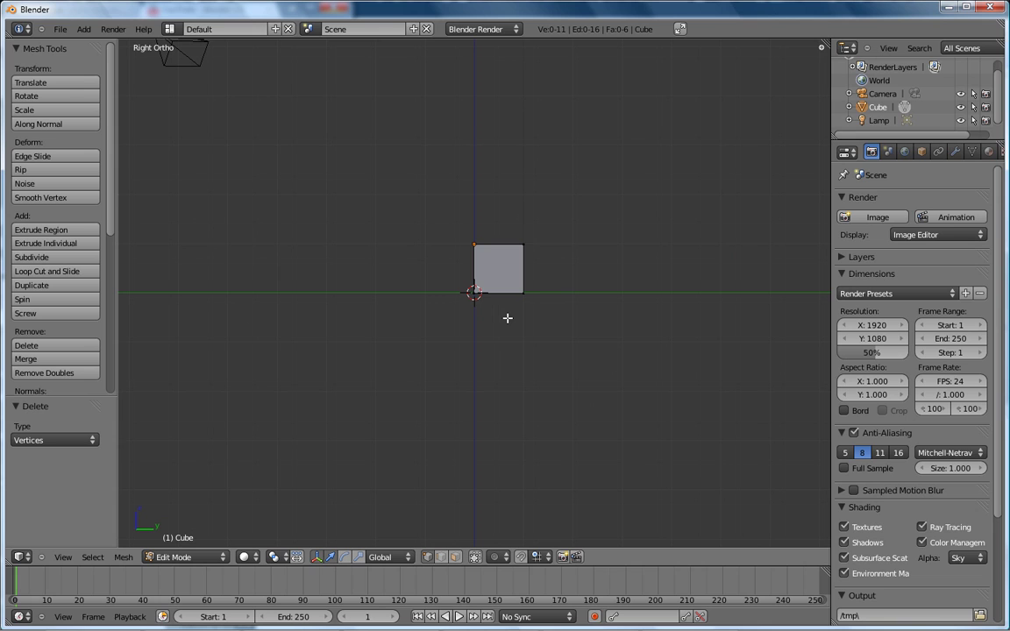
mouse_move(462, 218)
middle_mouse_down()
mouse_move(492, 299)
mouse_move(477, 304)
mouse_move(446, 281)
middle_mouse_up()
key("KP_3")
- Add a Mirror modifier to the cube piece in Object Mode
key("Tab")
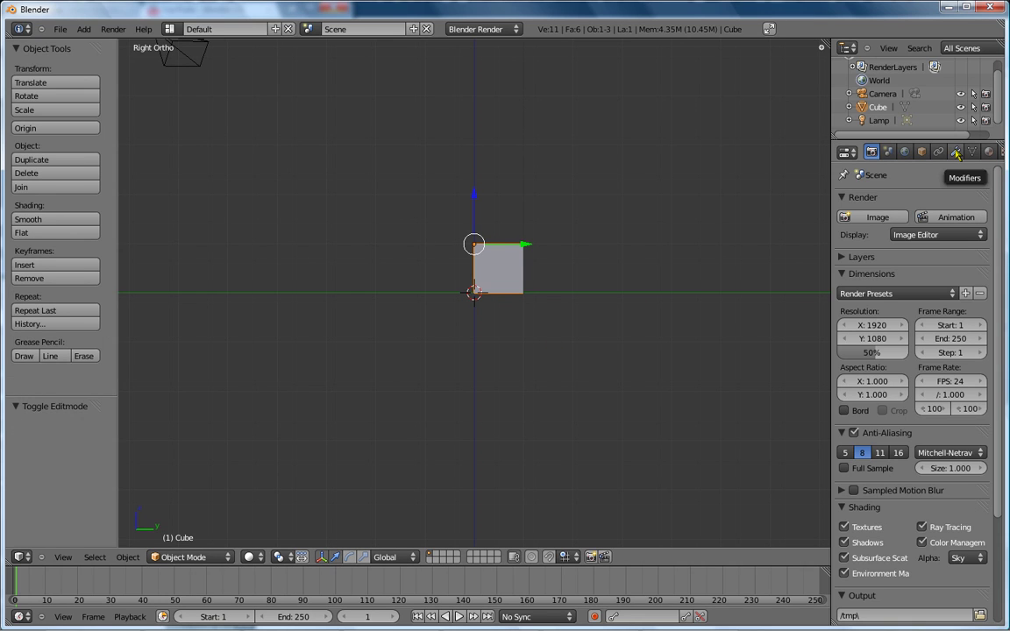
left_click(956, 153)
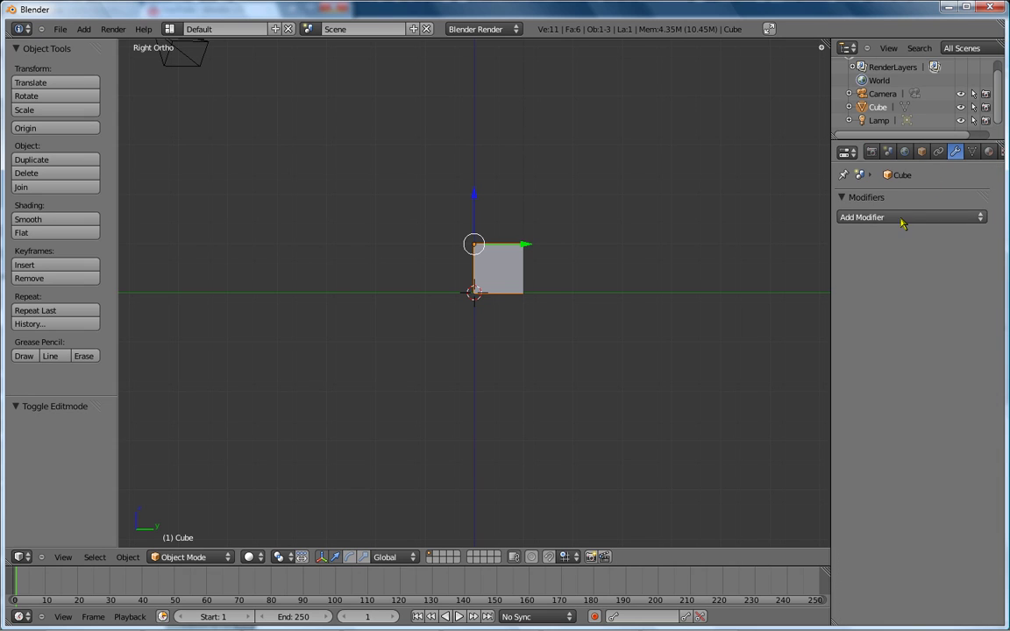
left_click(898, 217)
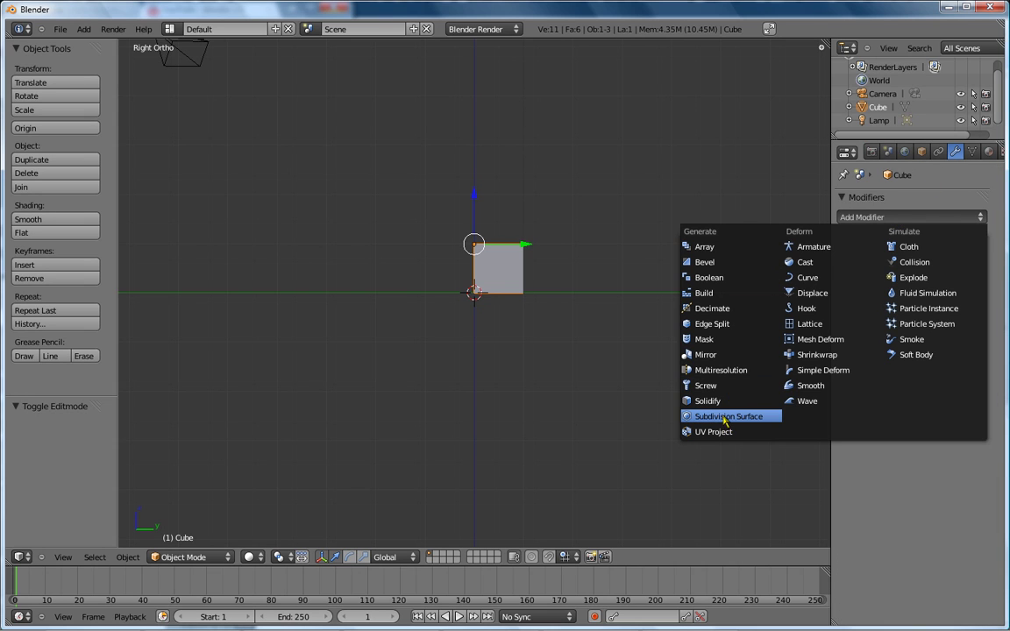
left_click(718, 355)
mouse_move(403, 225)
middle_mouse_down()
mouse_move(465, 313)
mouse_move(424, 254)
middle_mouse_up()
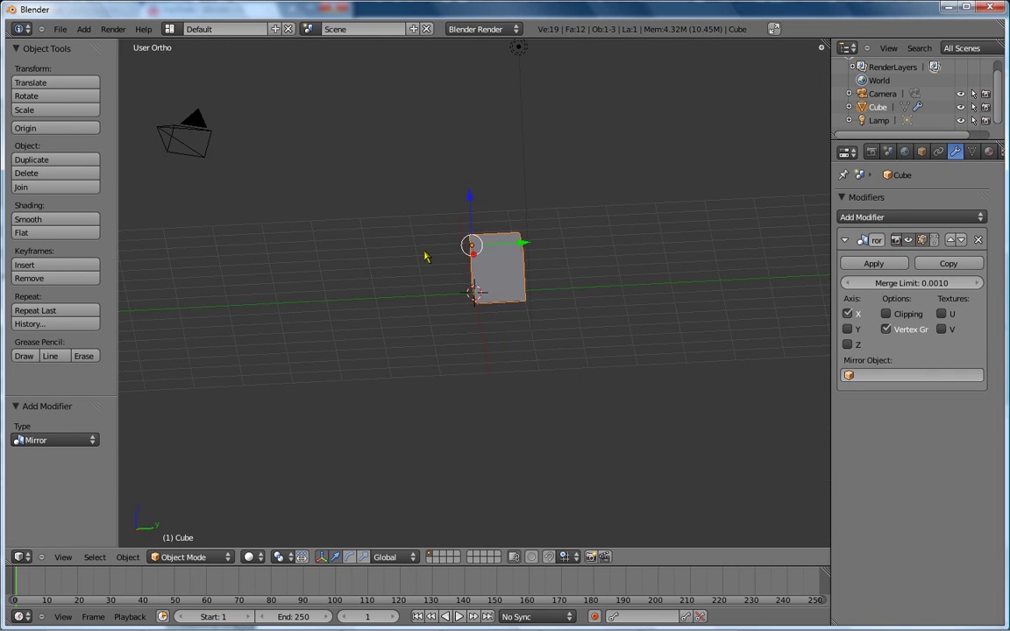
key("KP_3")
mouse_move(385, 371)
middle_mouse_down()
mouse_move(405, 367)
mouse_move(414, 379)
mouse_move(495, 264)
middle_mouse_up()
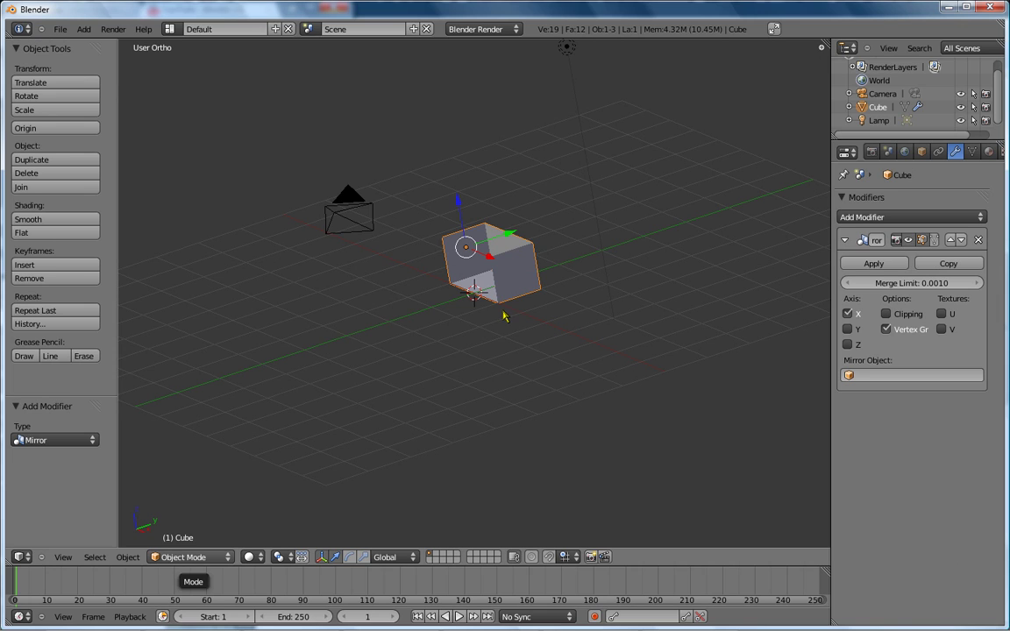
key("KP_3")
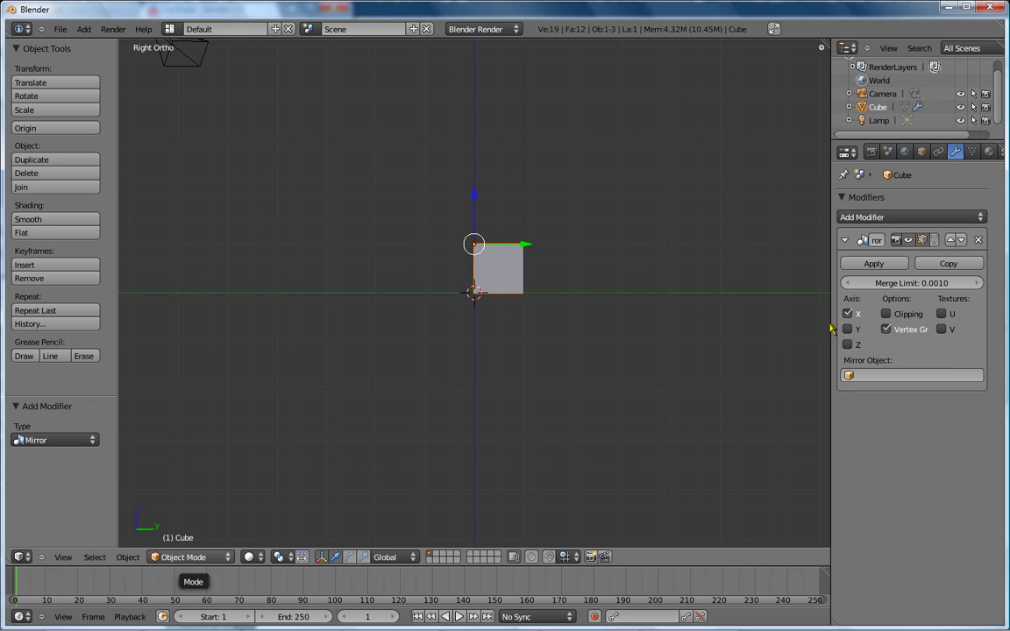
- Change the Mirror axis from X to Y, widening the piece into a full open-topped box
left_click(848, 313)
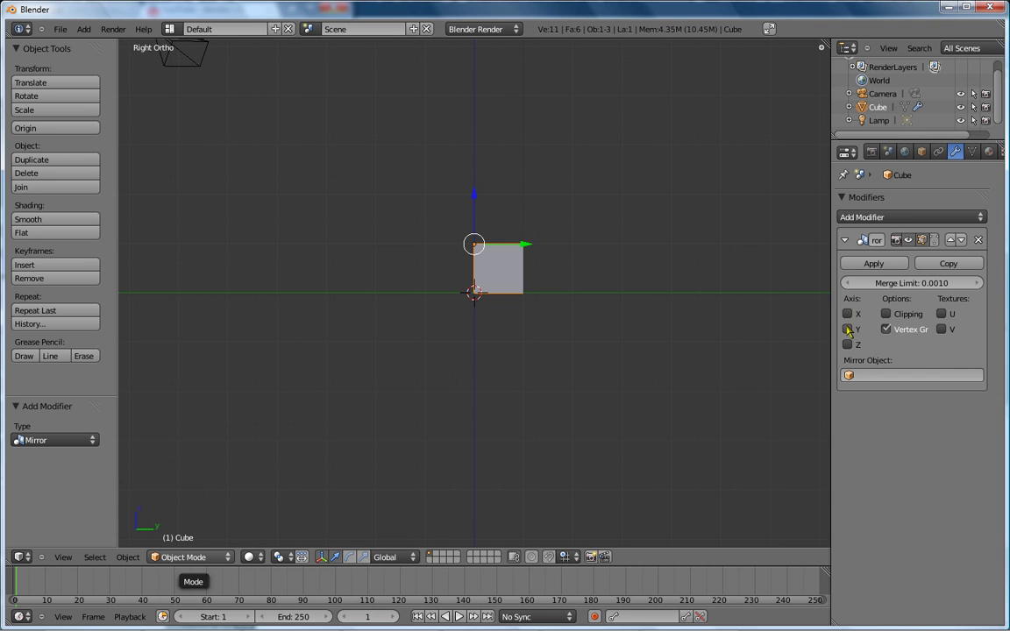
left_click(848, 329)
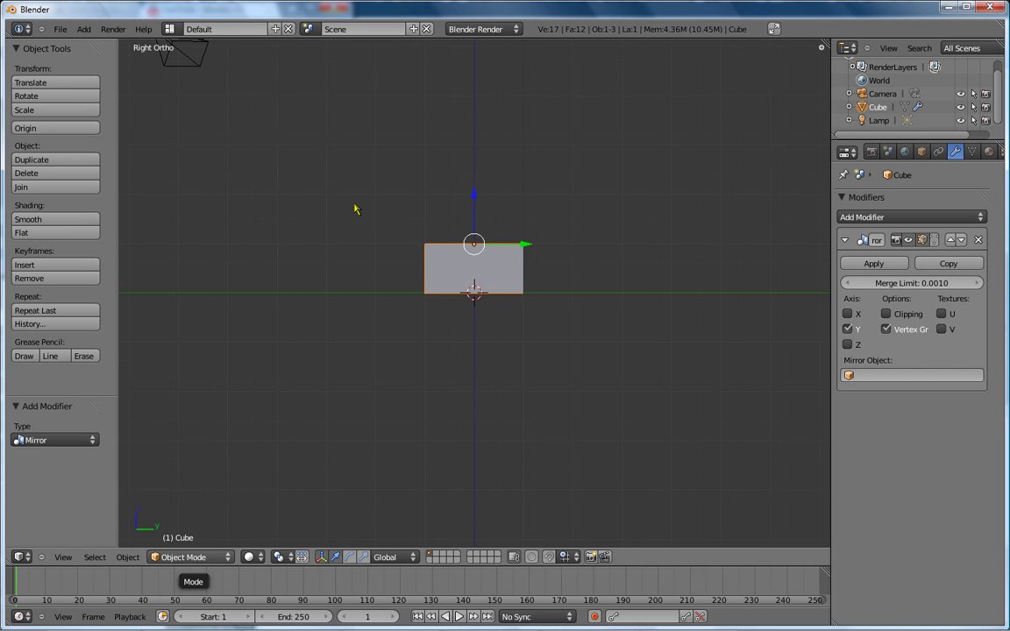
middle_click_drag(354, 207, 440, 301)
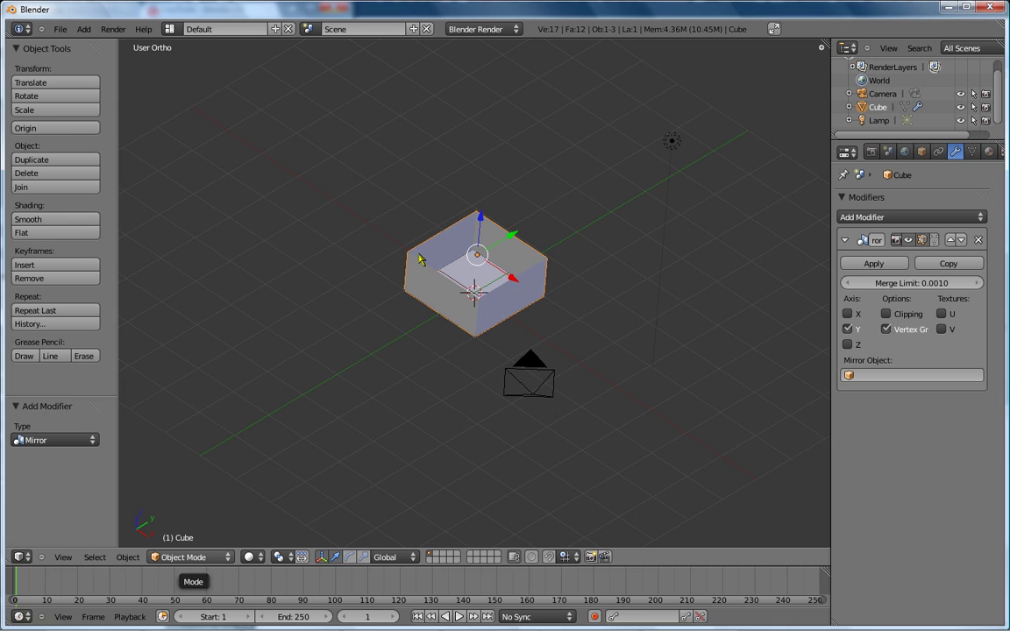
mouse_move(492, 289)
middle_mouse_down()
mouse_move(497, 338)
mouse_move(450, 269)
middle_mouse_up()
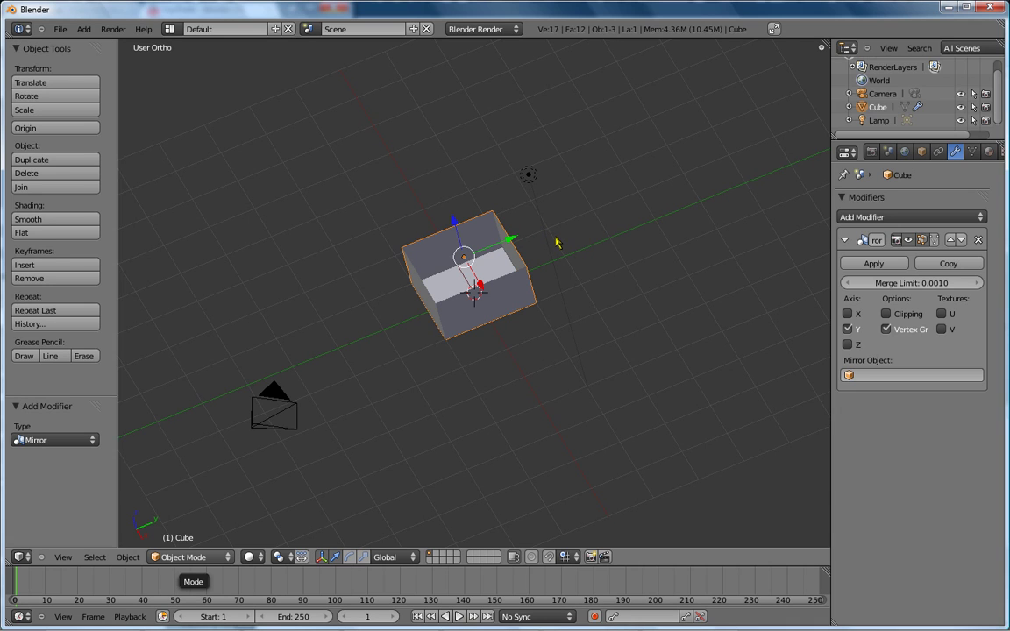
key("KP_3")
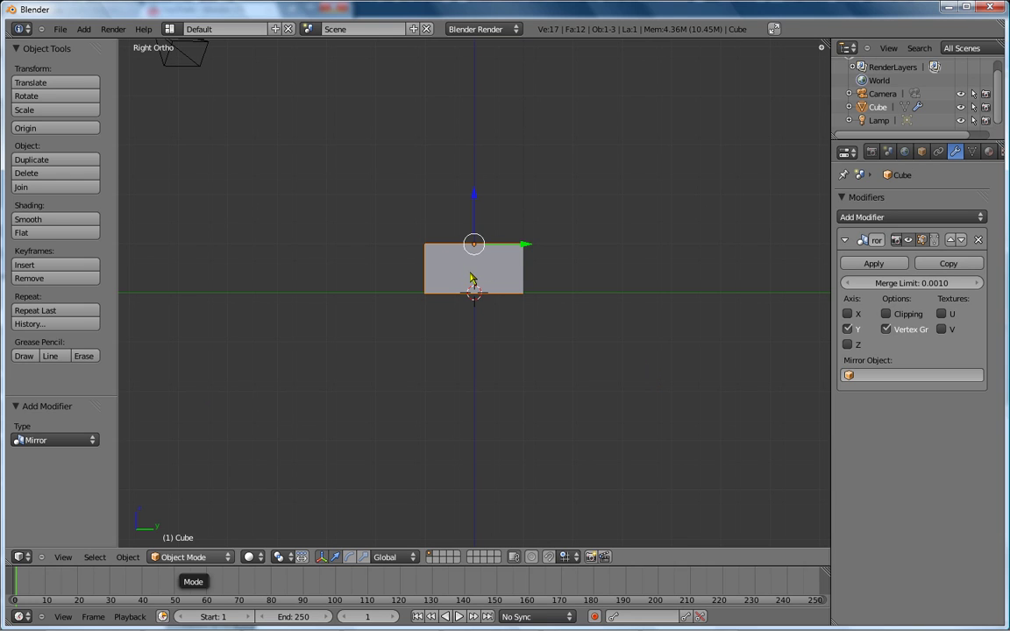
key("Tab")
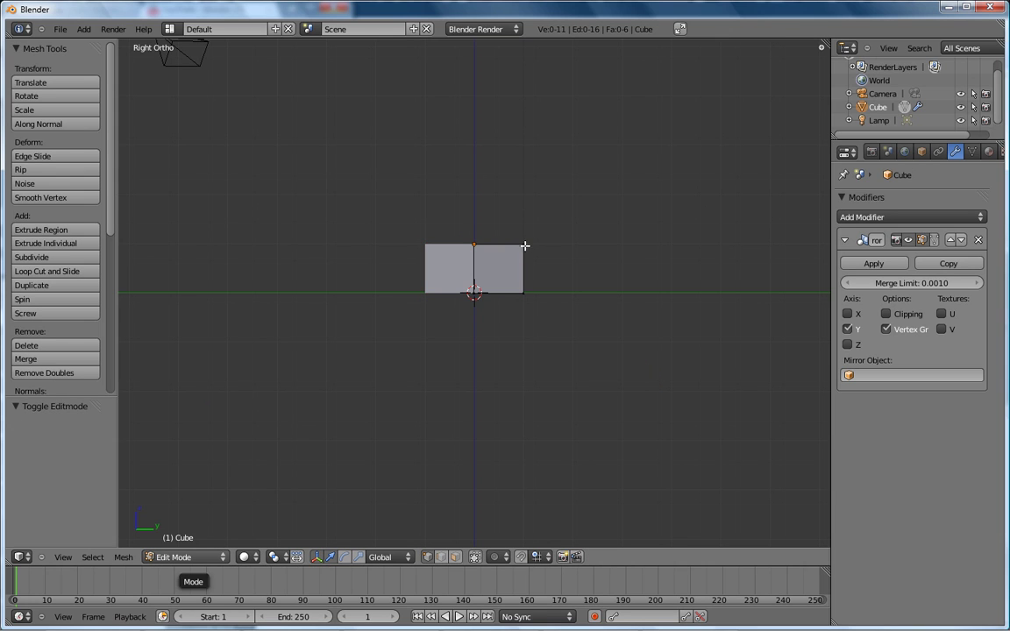
- Try moving corner vertices, undo the change, then box-select the box's top edge
right_click(523, 245)
mouse_move(523, 245)
middle_mouse_down()
mouse_move(550, 307)
mouse_move(540, 304)
middle_mouse_up()
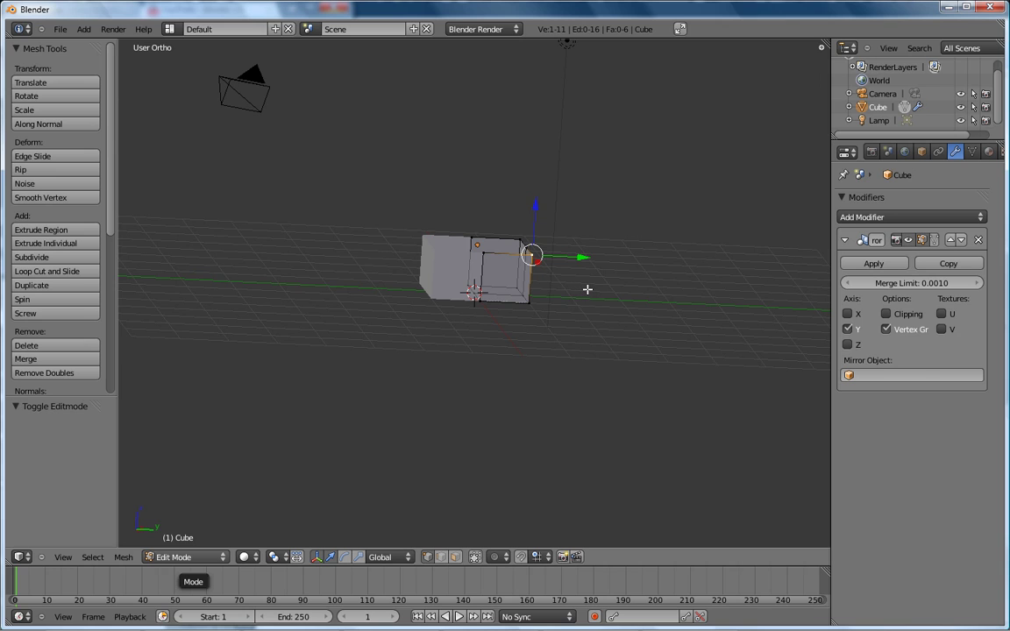
key("g")
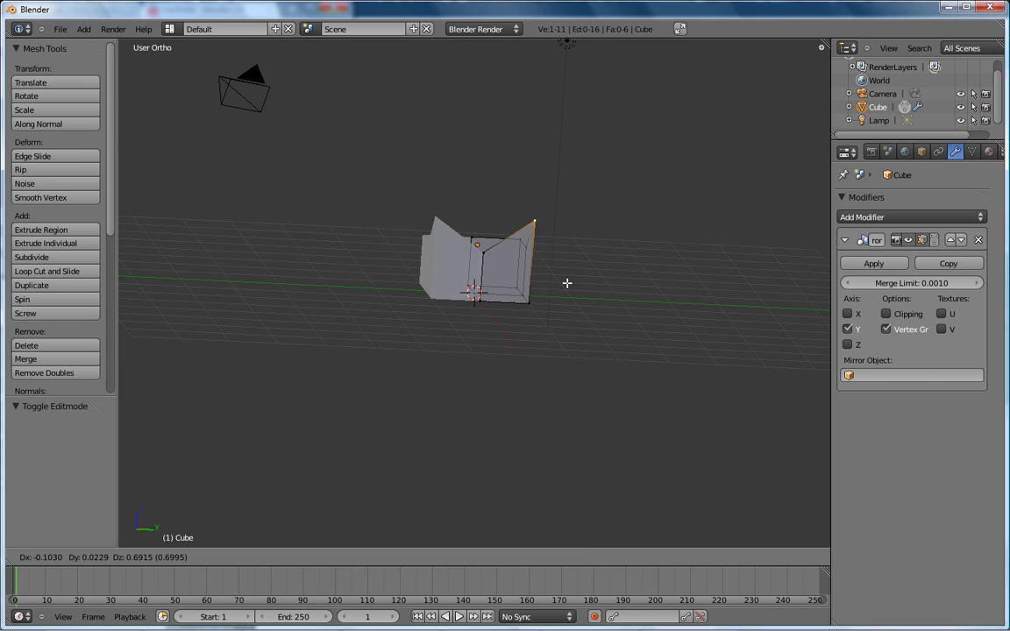
left_click(604, 309)
right_click(525, 241, "shift")
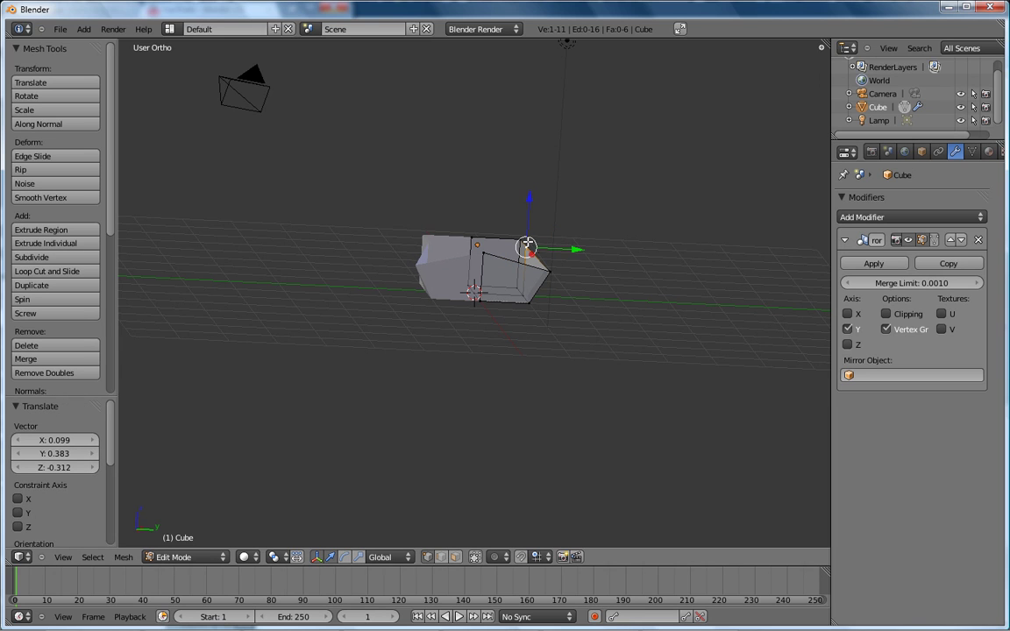
key("g")
left_click(690, 186)
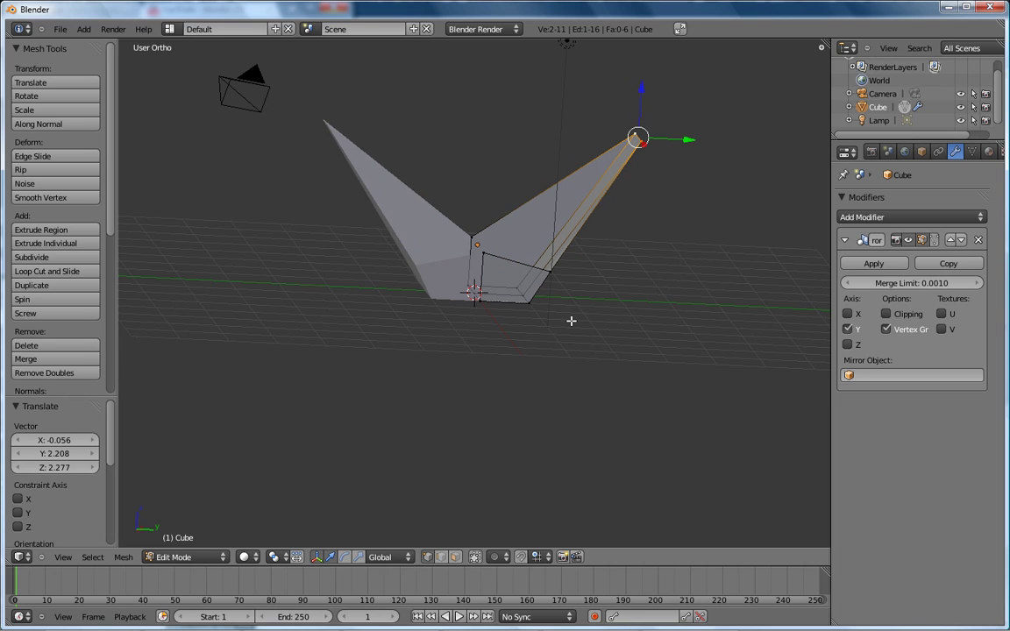
key("ctrl+z")
key("ctrl+z")
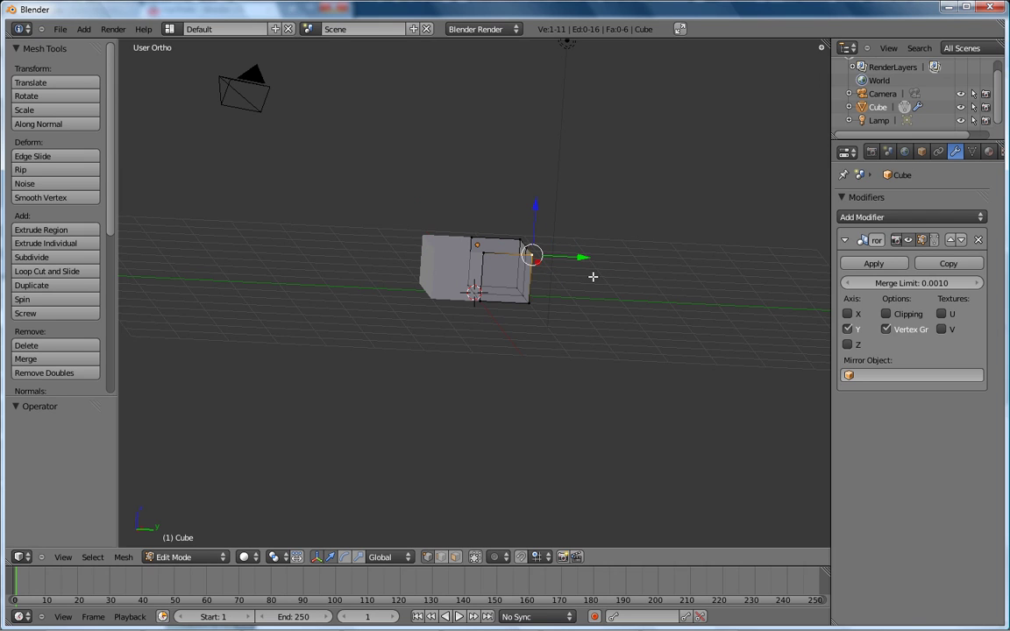
key("KP_3")
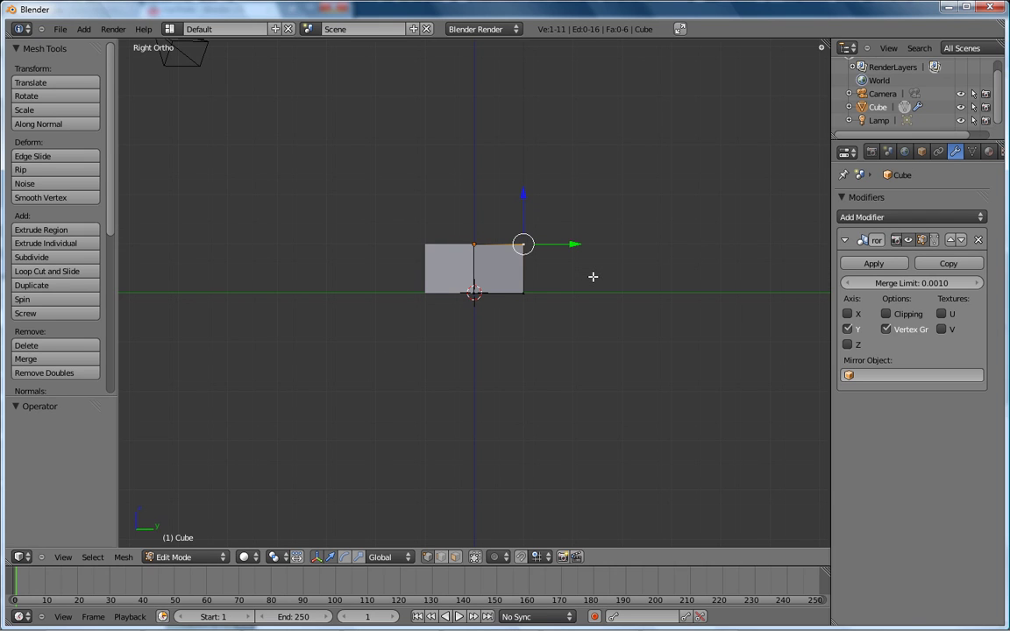
key("b")
left_click_drag(447, 198, 572, 264)
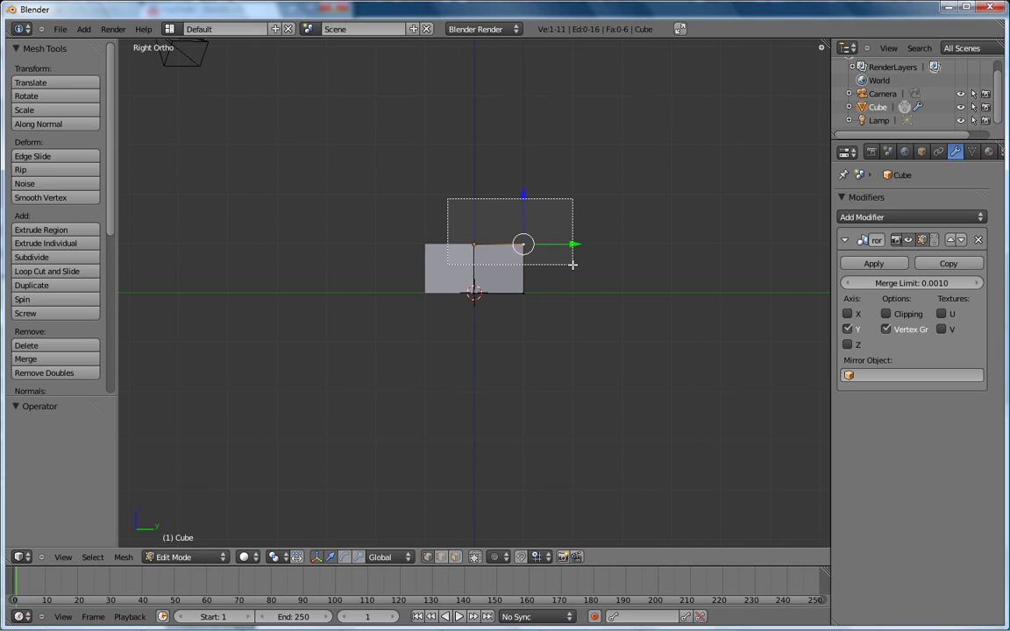
- Lower the box's top vertices 0.583 units along Z into a shallow tray, back in Object Mode
left_click_drag(572, 264, 572, 264)
middle_click_drag(461, 225, 464, 271)
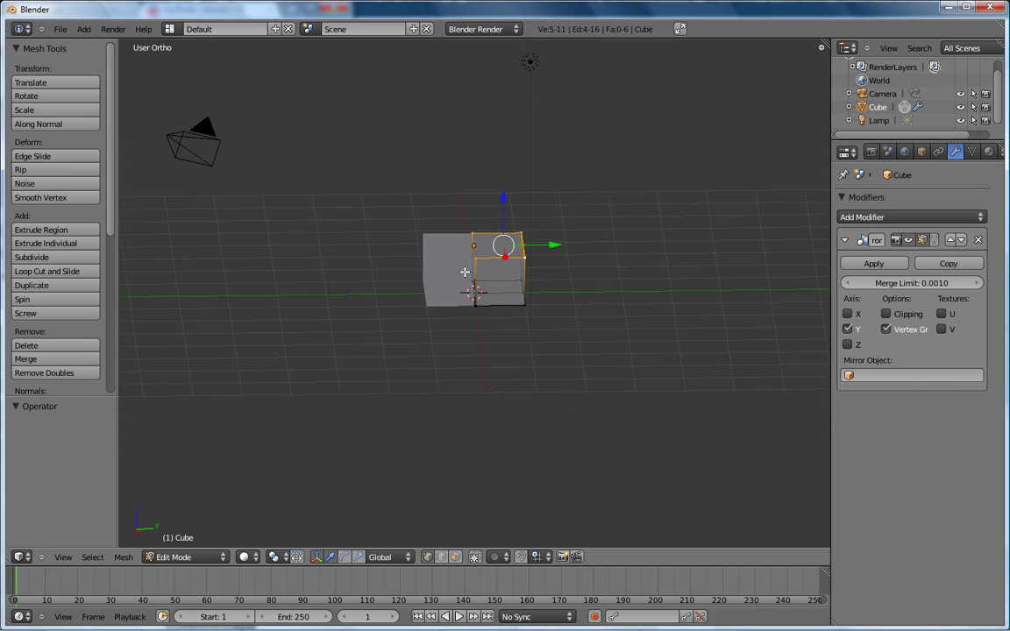
key("KP_3")
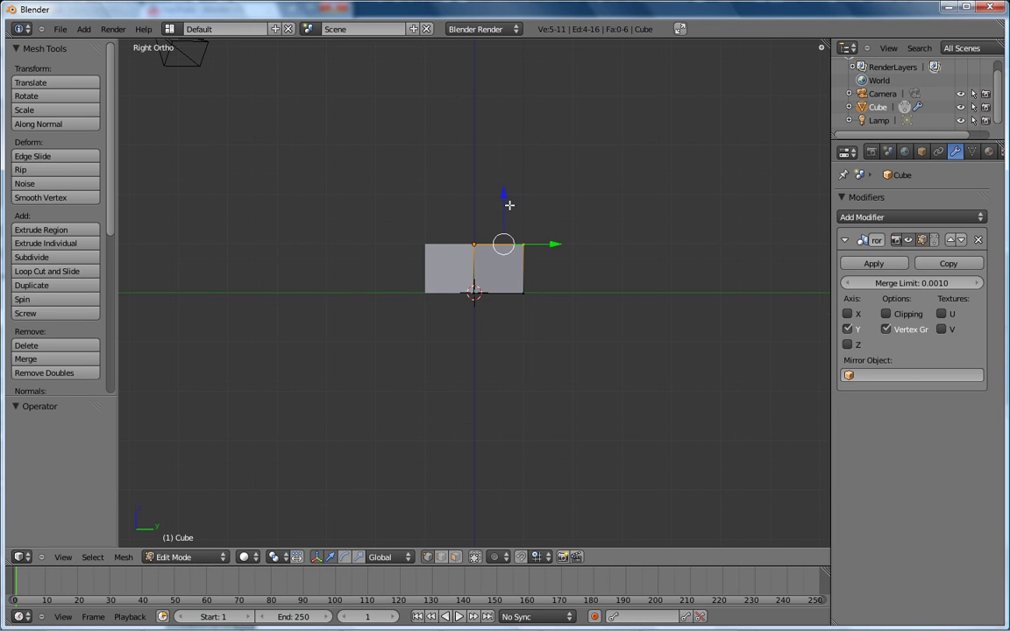
key("g")
key("z")
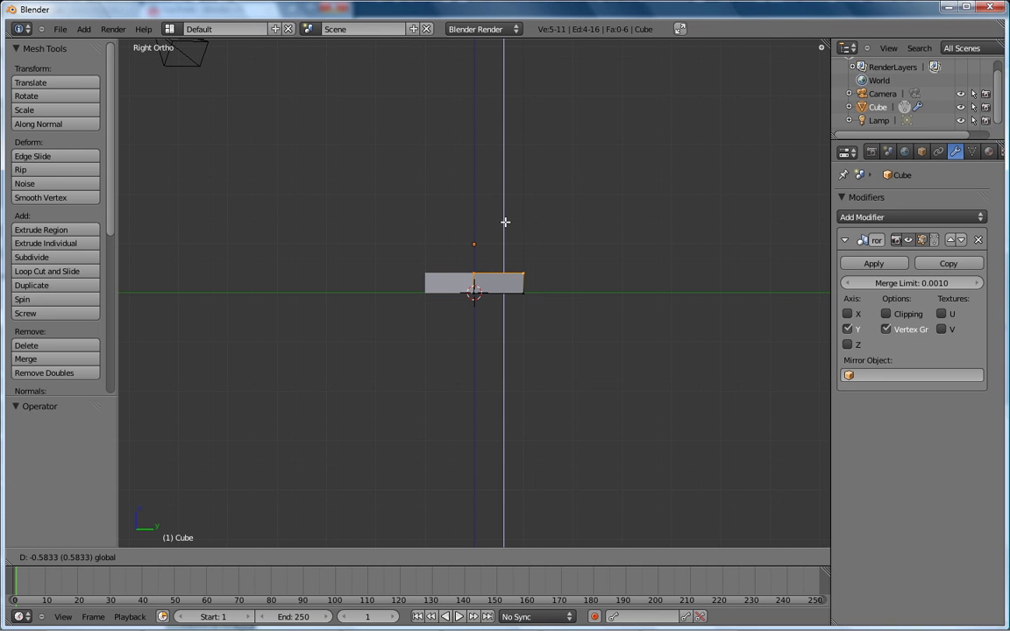
left_click(504, 222)
mouse_move(441, 228)
middle_mouse_down()
mouse_move(466, 275)
mouse_move(462, 351)
mouse_move(590, 318)
mouse_move(565, 275)
mouse_move(444, 234)
mouse_move(438, 318)
mouse_move(396, 310)
middle_mouse_up()
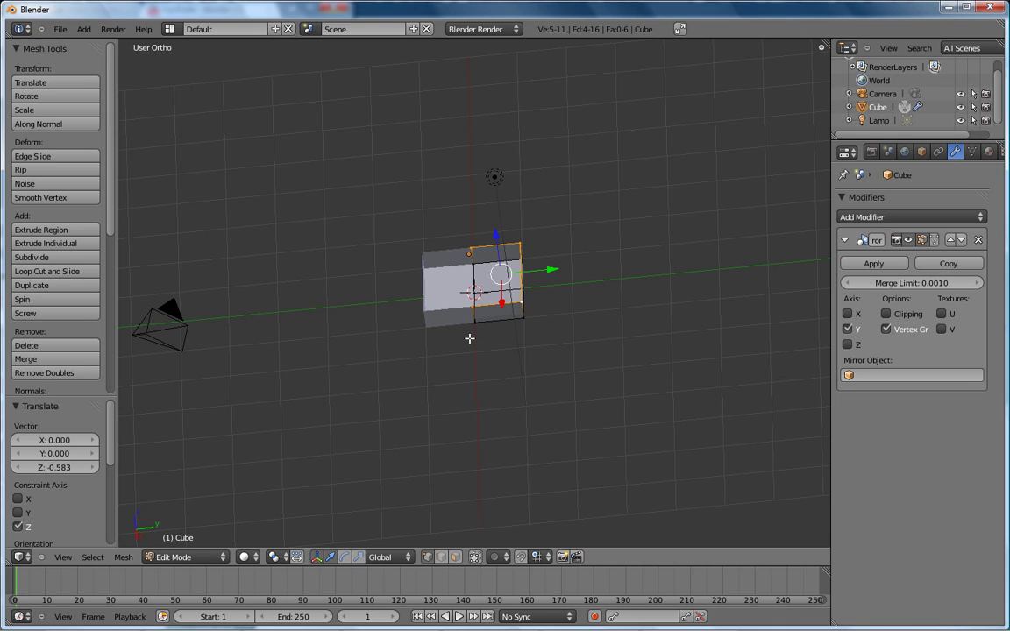
key("KP_3")
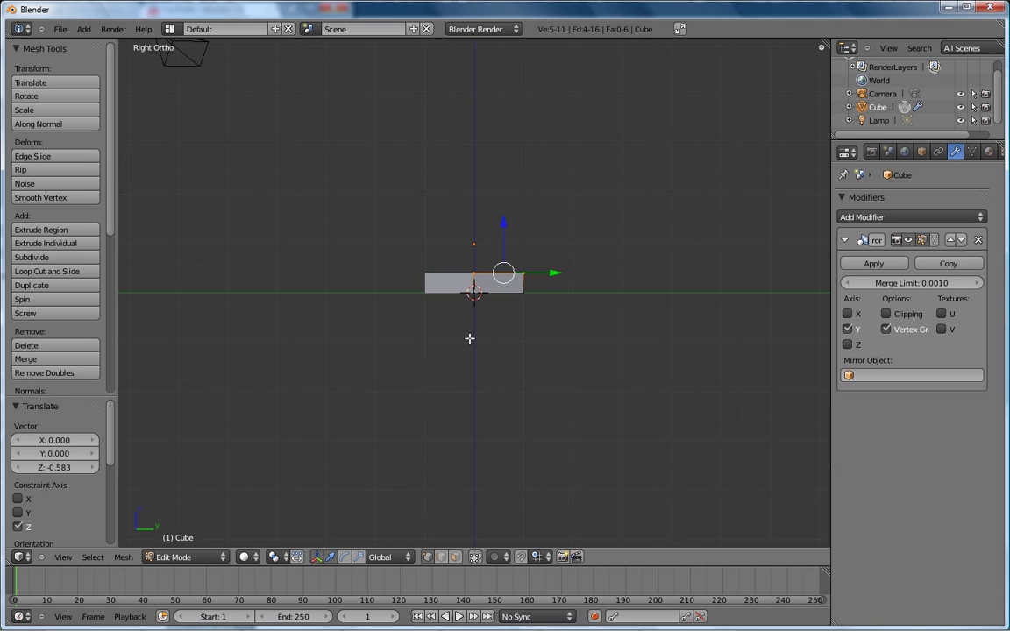
key("Tab")
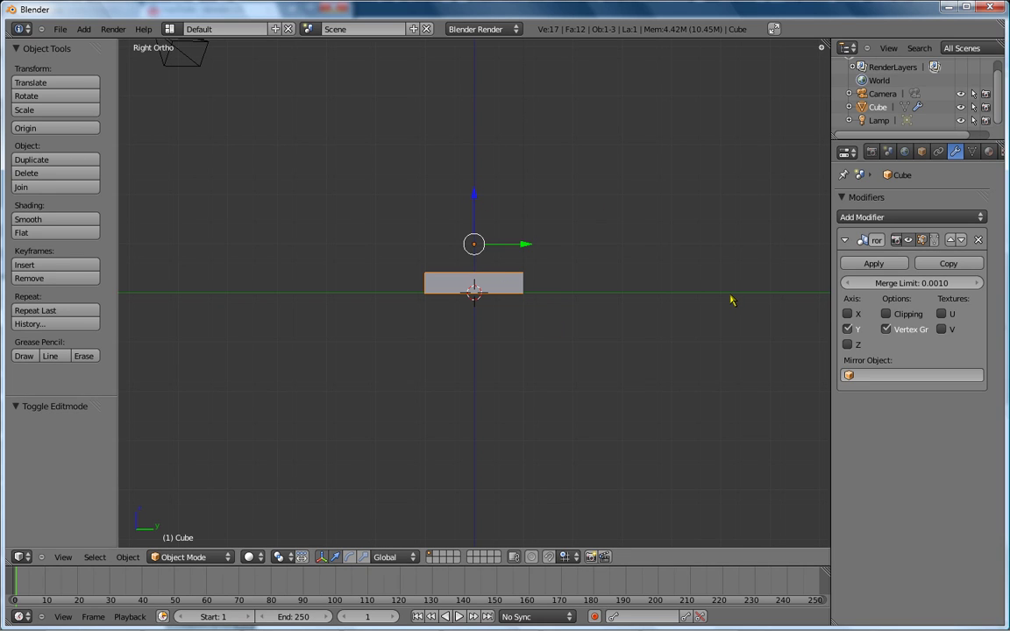
- Collapse the Mirror panel and add an Array modifier with Fixed Count 2 below it
left_click(844, 240)
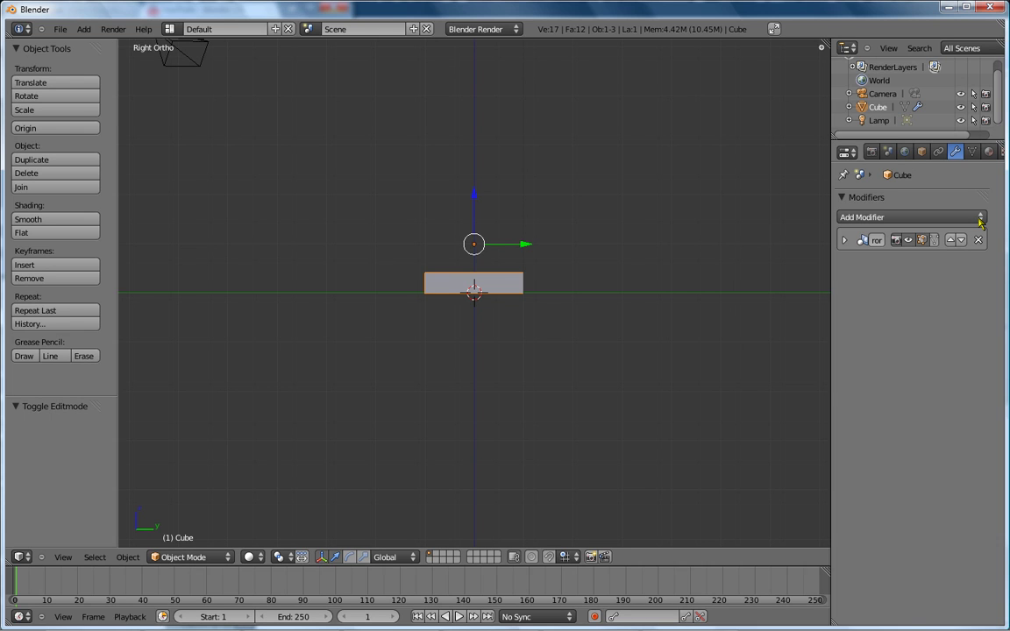
left_click(980, 222)
left_click(727, 245)
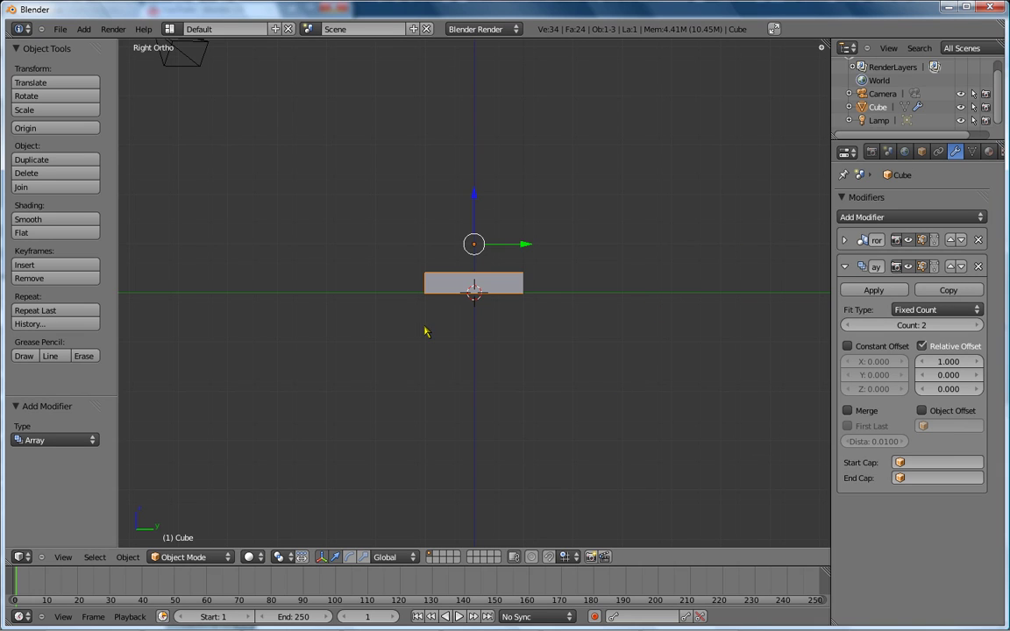
- Set the Array relative offset to X 0, Y 0, Z 1 so the copy stacks on top
mouse_move(395, 285)
middle_mouse_down()
mouse_move(444, 410)
mouse_move(489, 457)
mouse_move(435, 375)
middle_mouse_up()
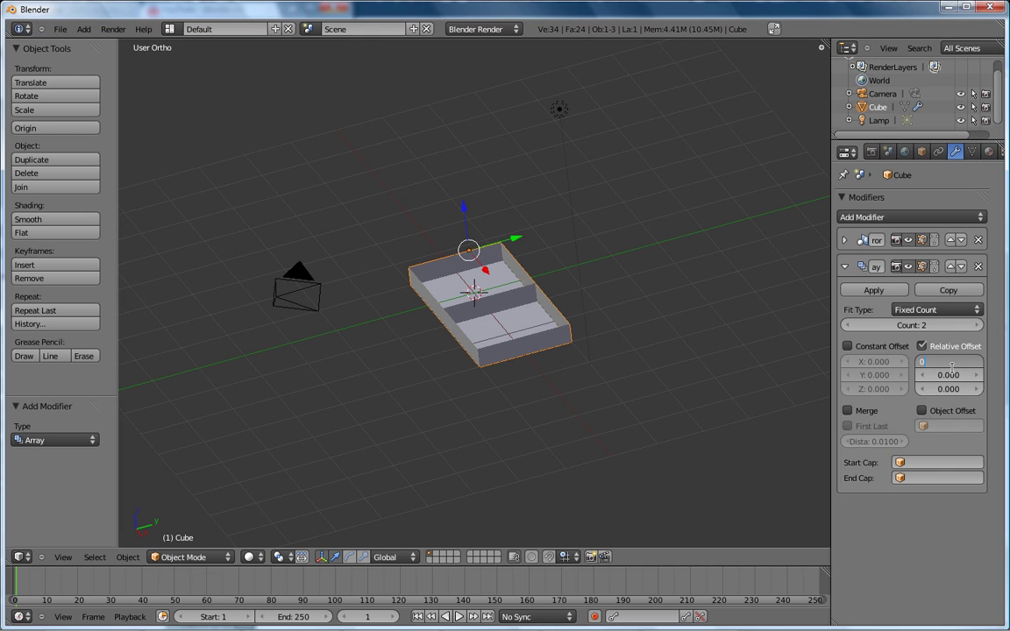
key("BackSpace")
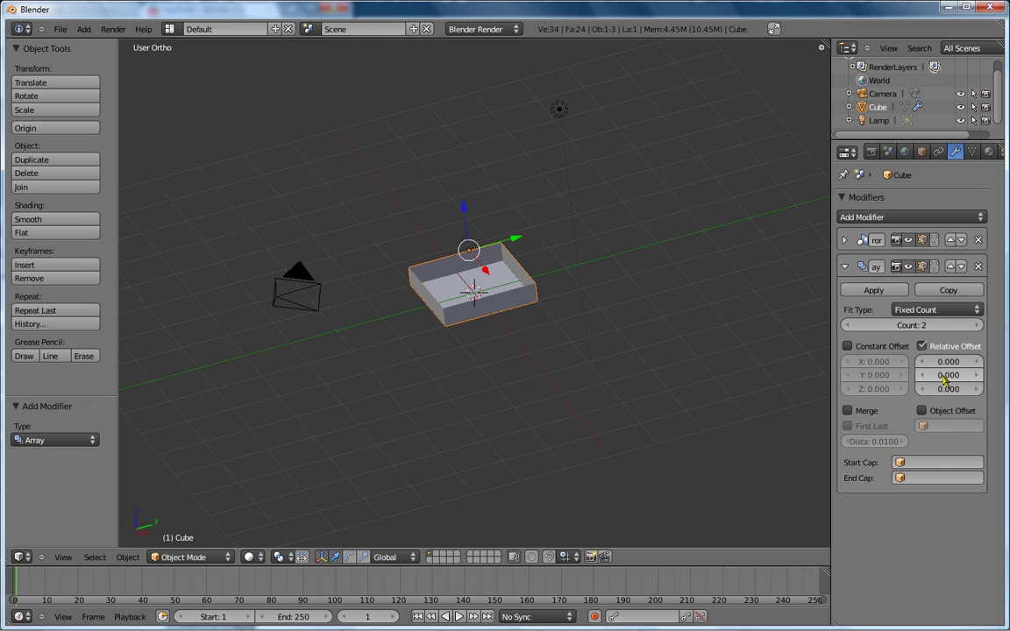
left_click(949, 374)
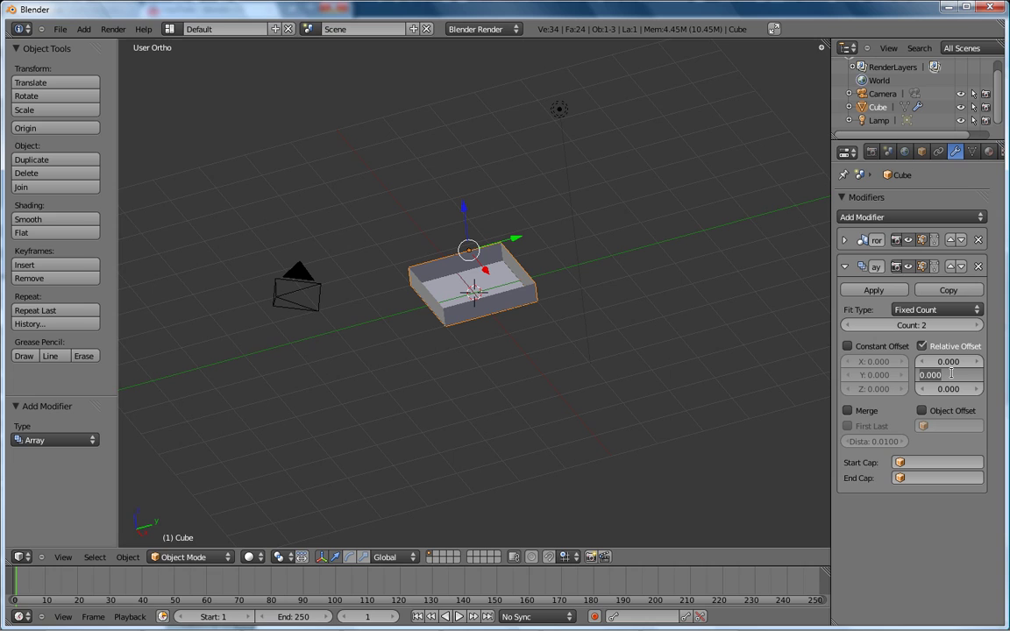
type("1")
key("Return")
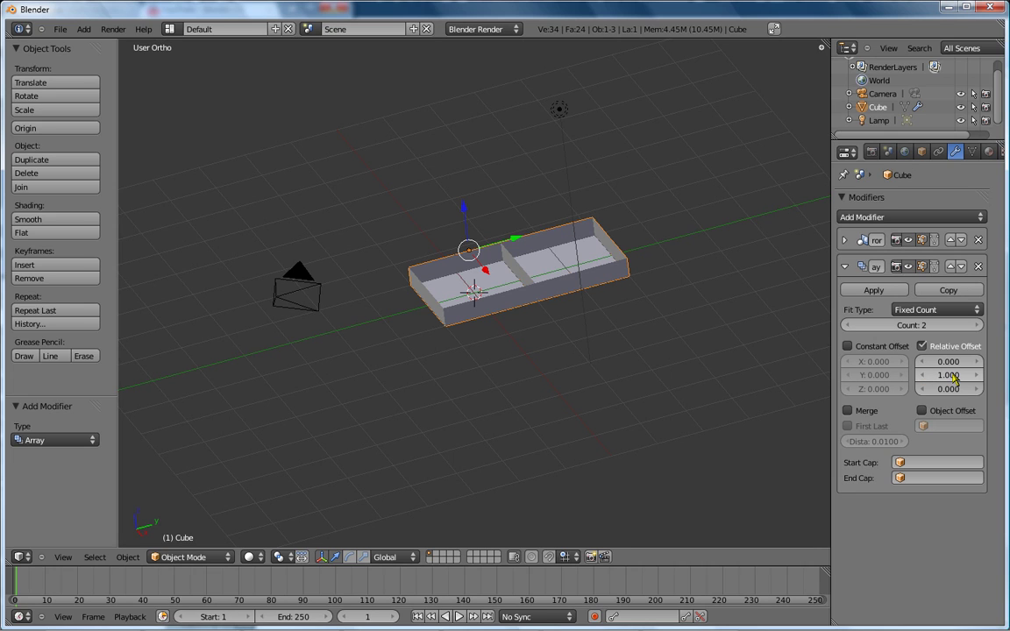
left_click(953, 376)
type("0")
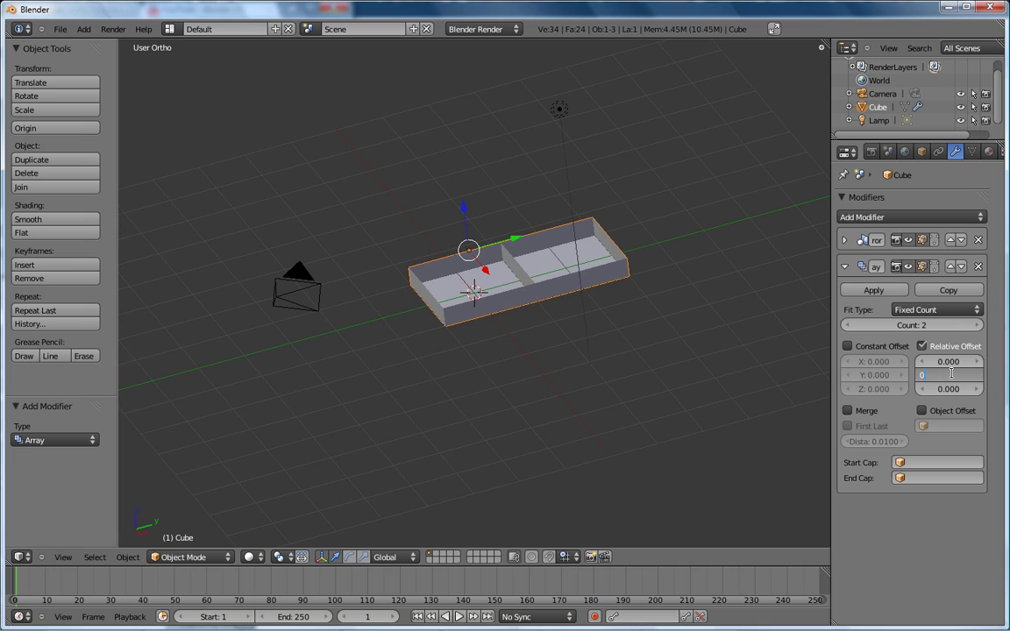
key("Return")
left_click(946, 390)
type("1")
key("Return")
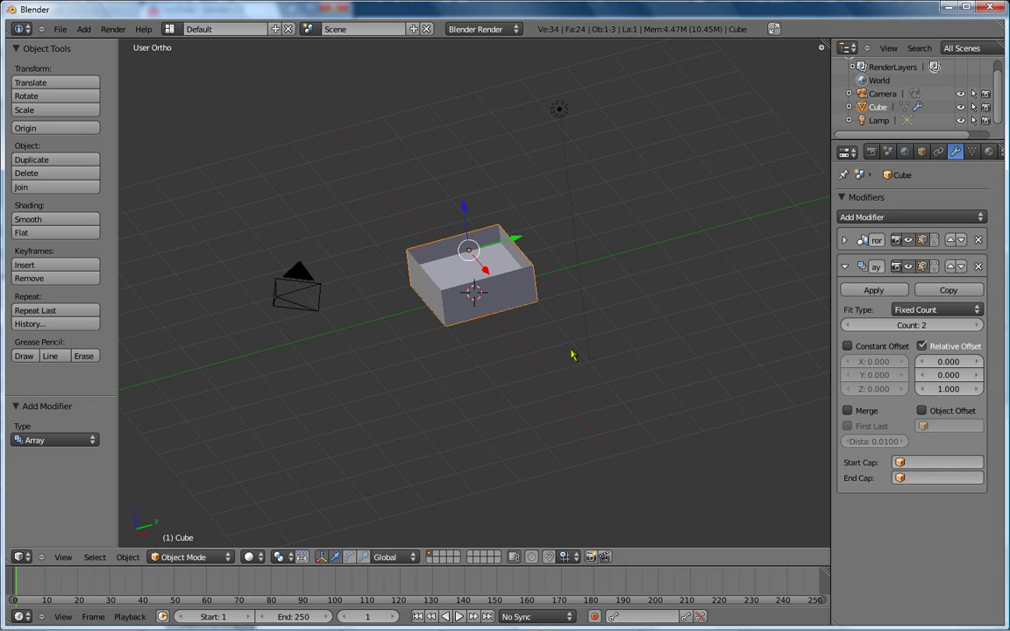
mouse_move(419, 249)
middle_mouse_down()
mouse_move(473, 285)
mouse_move(439, 228)
mouse_move(450, 232)
mouse_move(454, 221)
middle_mouse_up()
middle_click_drag(624, 282, 600, 316)
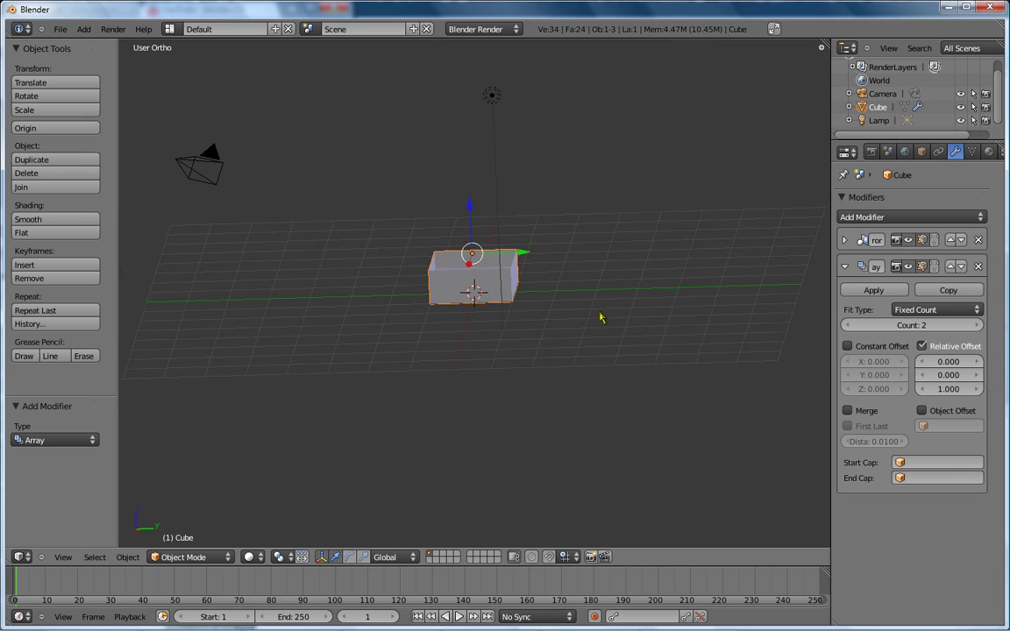
- Raise the Array modifier count to 20 to stack the trays into a tall column, then collapse its panel
scroll(526, 278, "up", 4)
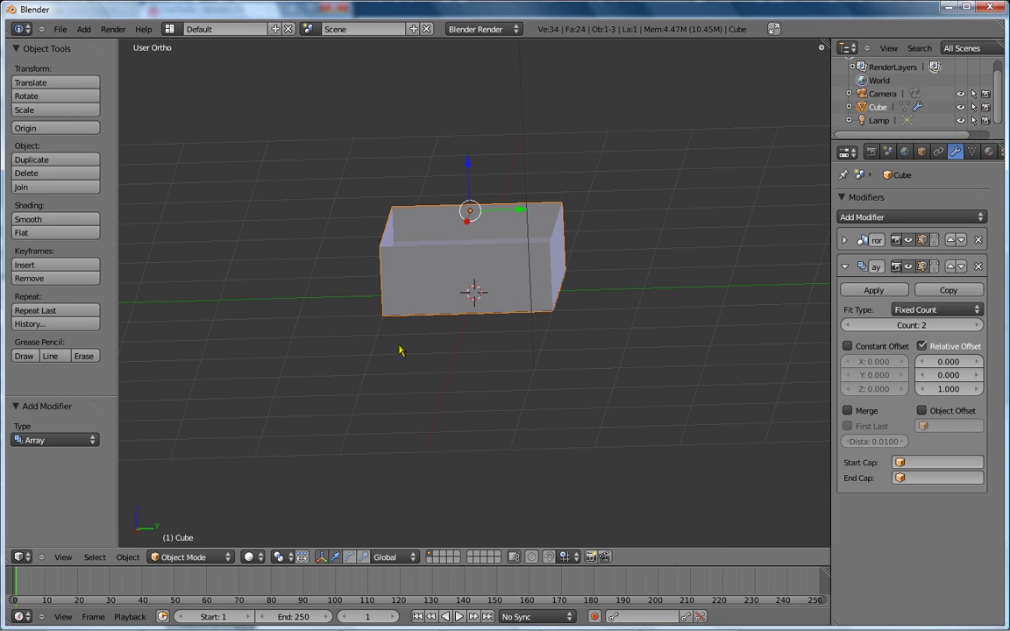
middle_click_drag(402, 356, 441, 372)
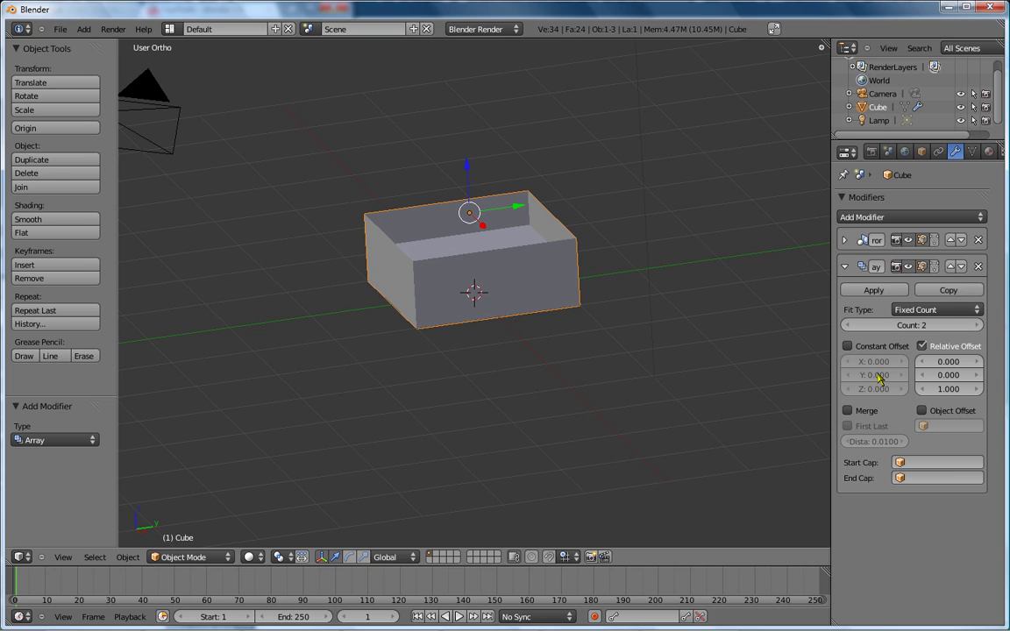
mouse_move(894, 326)
left_mouse_down()
mouse_move(903, 328)
mouse_move(885, 332)
mouse_move(921, 329)
left_mouse_up()
scroll(672, 284, "down", 3)
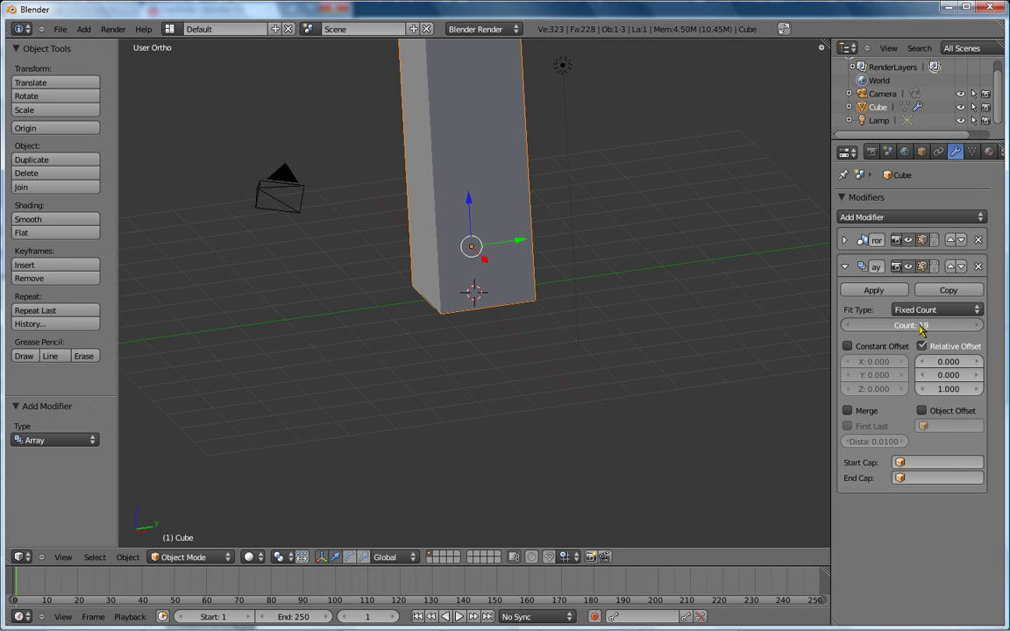
scroll(553, 246, "down", 1)
scroll(552, 250, "down", 2)
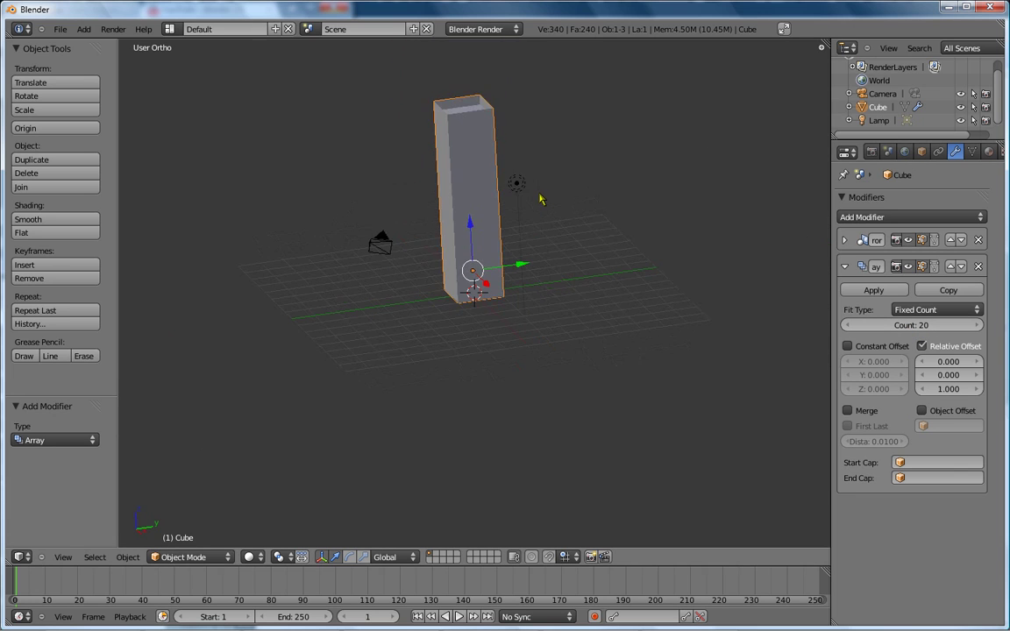
scroll(558, 252, "down", 1)
mouse_move(559, 252)
middle_mouse_down()
mouse_move(563, 131)
mouse_move(526, 149)
mouse_move(517, 215)
mouse_move(539, 224)
mouse_move(559, 189)
mouse_move(543, 173)
mouse_move(570, 151)
mouse_move(560, 147)
mouse_move(545, 179)
middle_mouse_up()
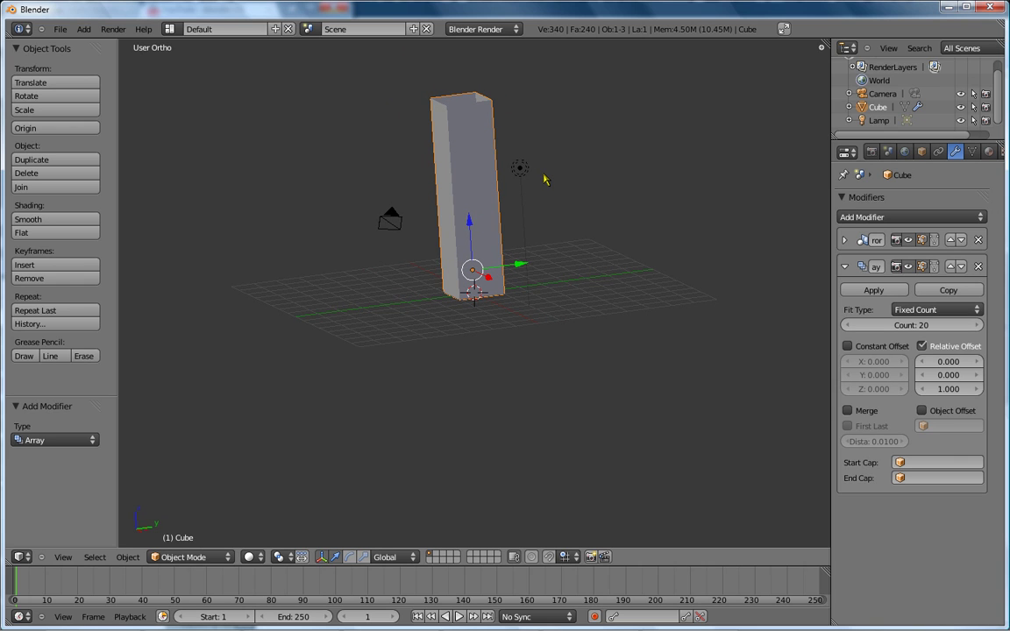
left_click(847, 267)
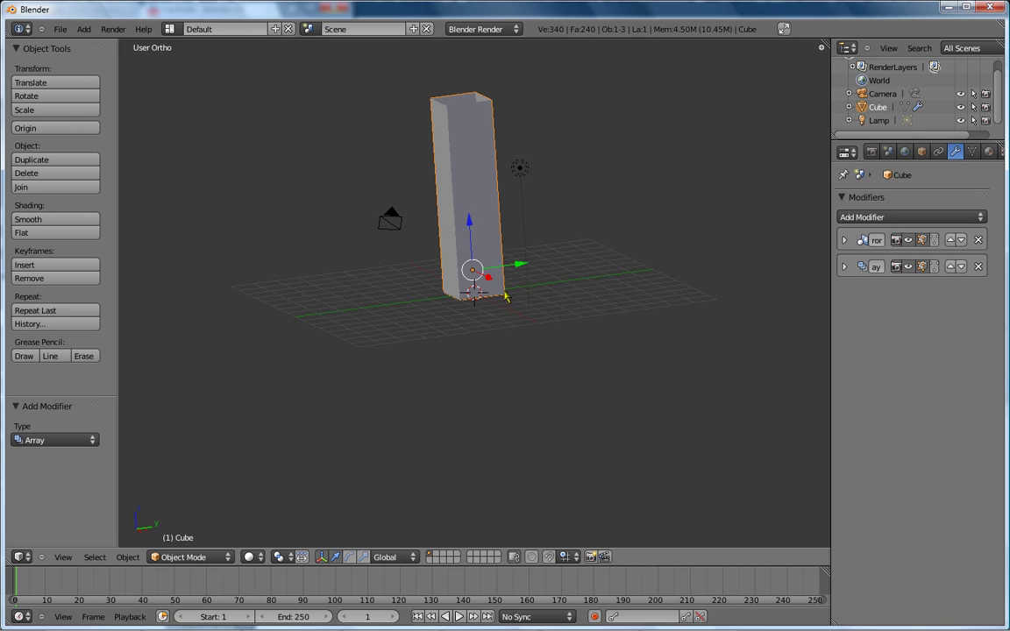
- In Edit Mode, move one corner vertex of the base box up (X -0.182, Y -0.063, Z 0.778)
key("Tab")
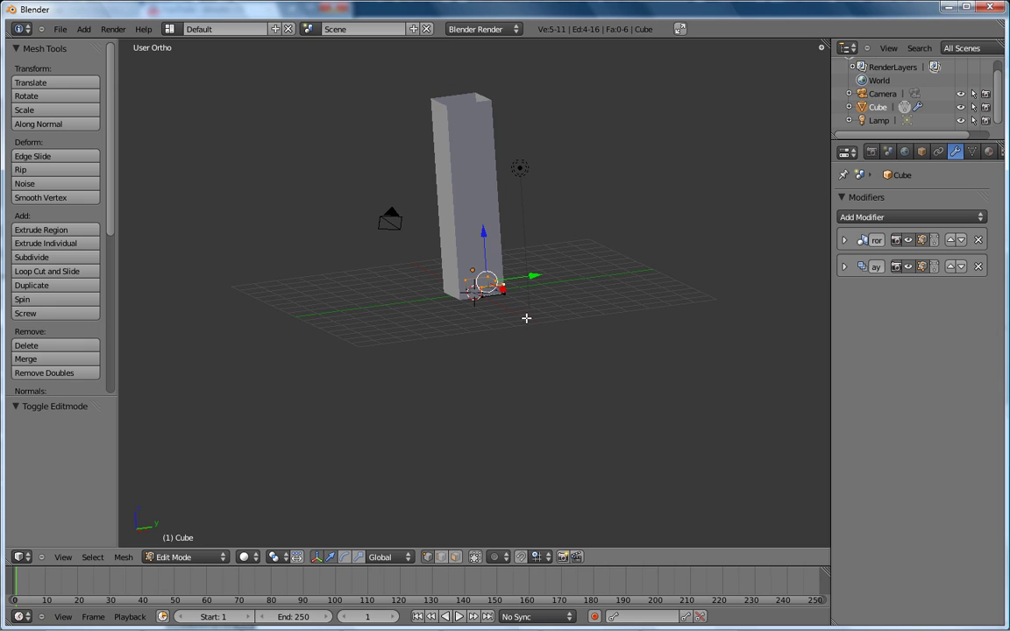
key("a")
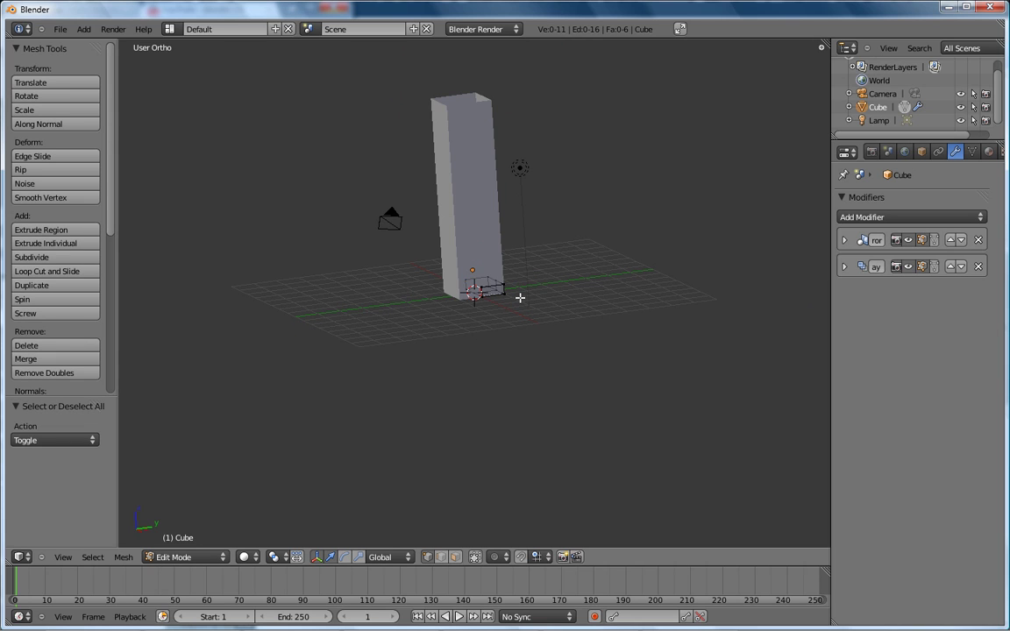
scroll(518, 298, "up", 4)
right_click(537, 275)
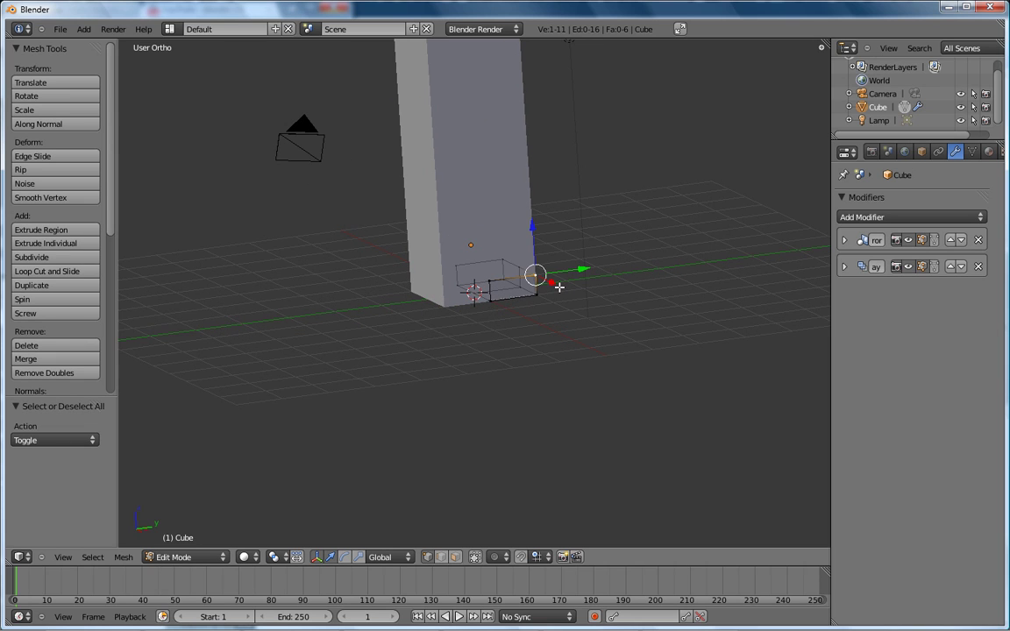
key("g")
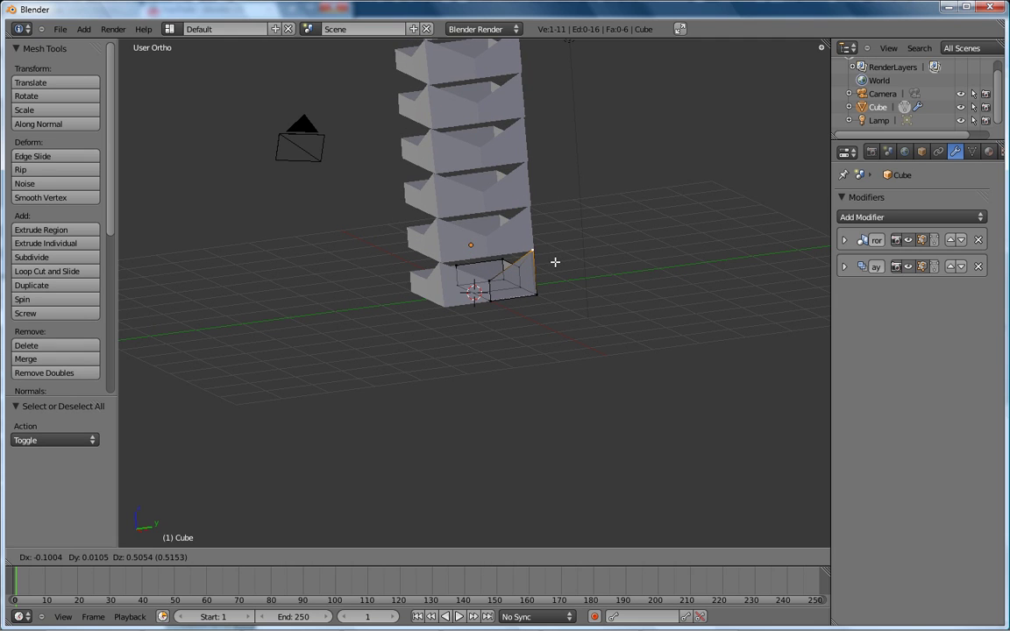
left_click(552, 256)
scroll(535, 225, "down", 5)
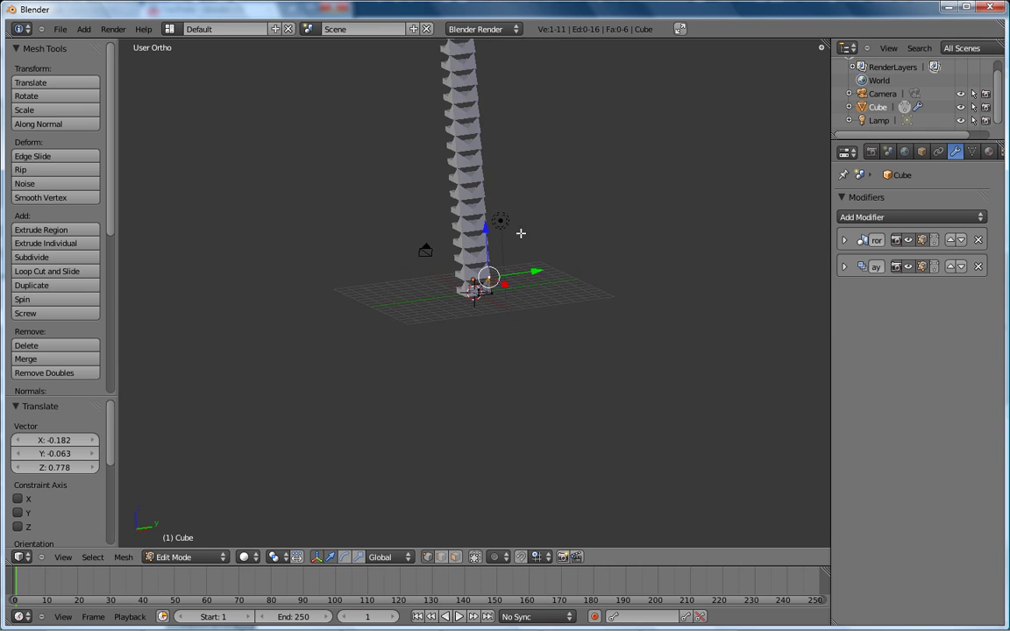
scroll(516, 246, "down", 4)
scroll(508, 248, "up", 1)
scroll(517, 254, "up", 3)
scroll(530, 263, "up", 3)
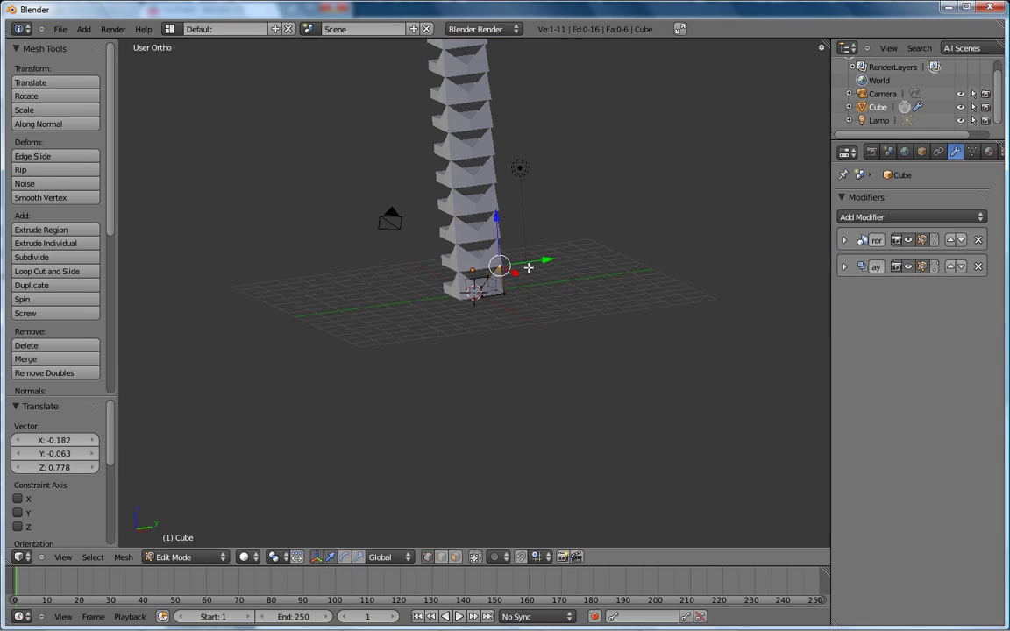
- Undo the corner-vertex move so the tower is straight-sided again, zooming in on its base
key("ctrl+z")
scroll(505, 281, "up", 1)
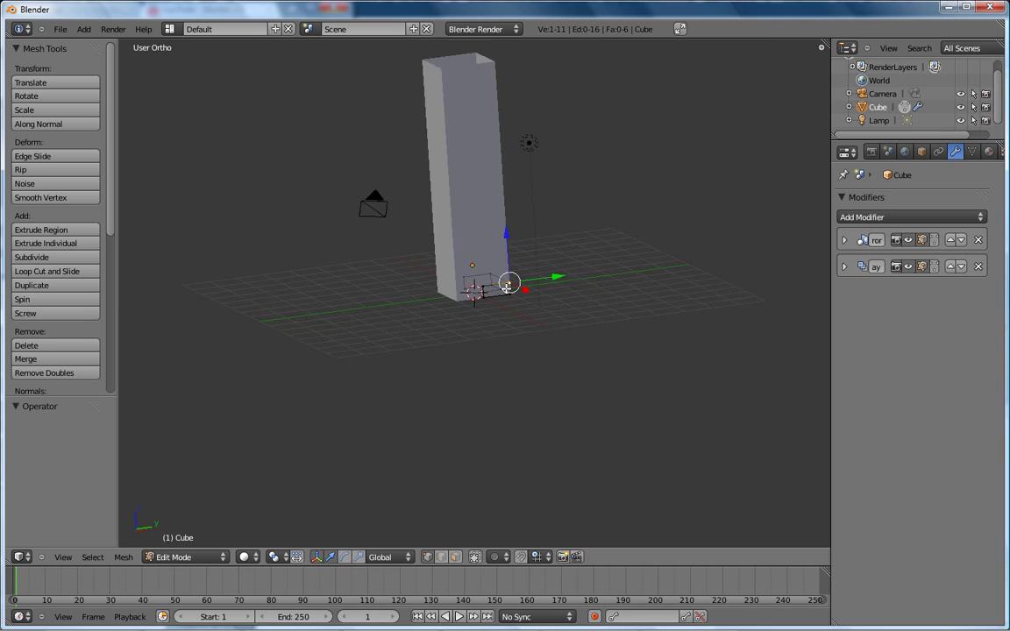
scroll(515, 291, "up", 2)
scroll(526, 291, "up", 3)
scroll(631, 351, "up", 1)
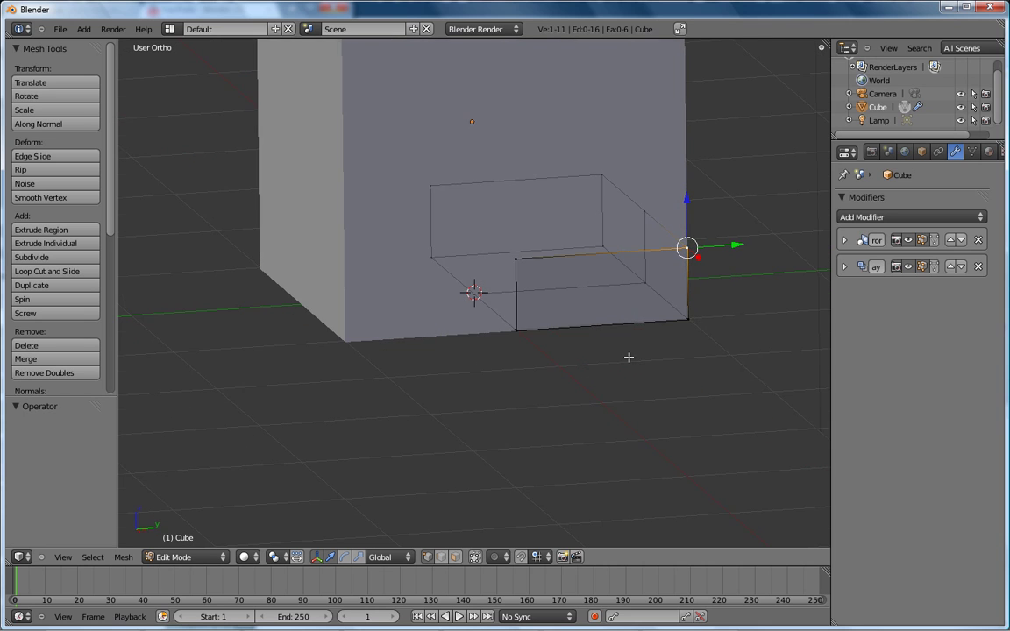
scroll(616, 359, "up", 1)
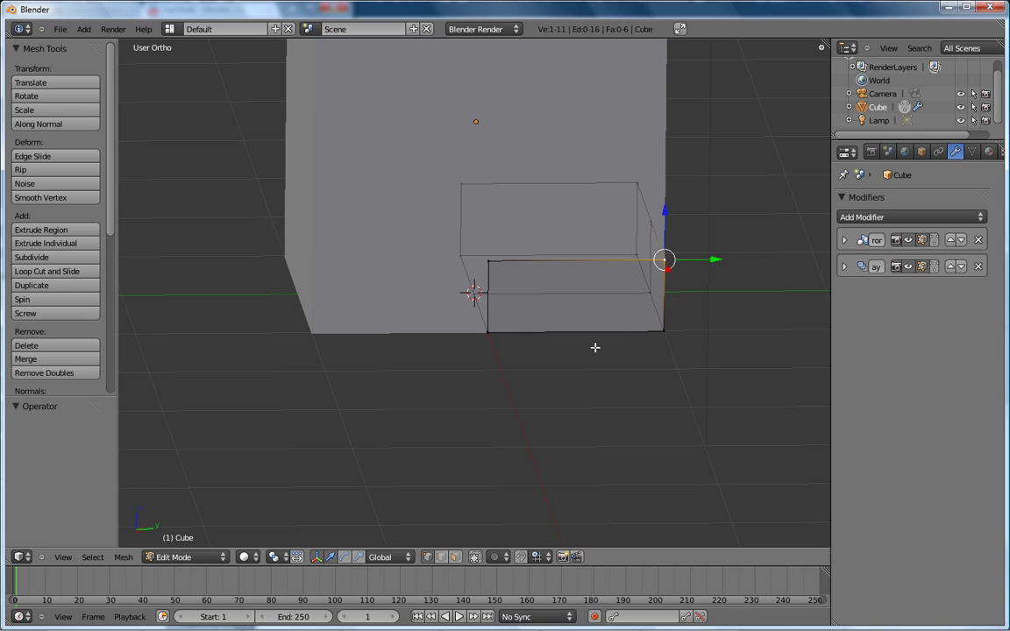
key("ctrl+r")
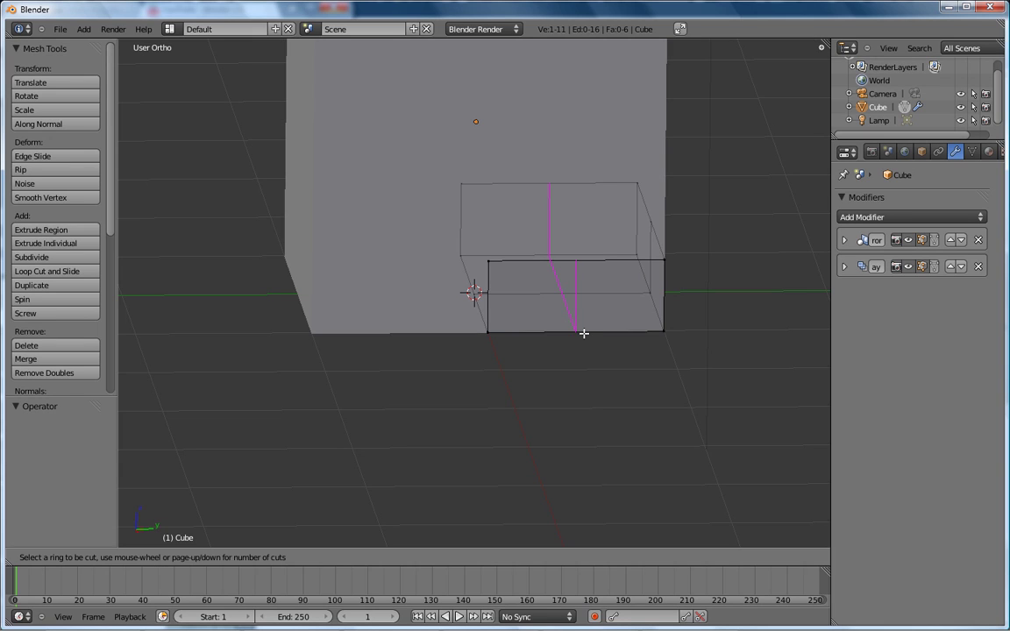
- Cut four evenly spaced vertical edge loops into the base box
scroll(584, 333, "up", 1)
left_click(584, 334)
right_click(587, 346)
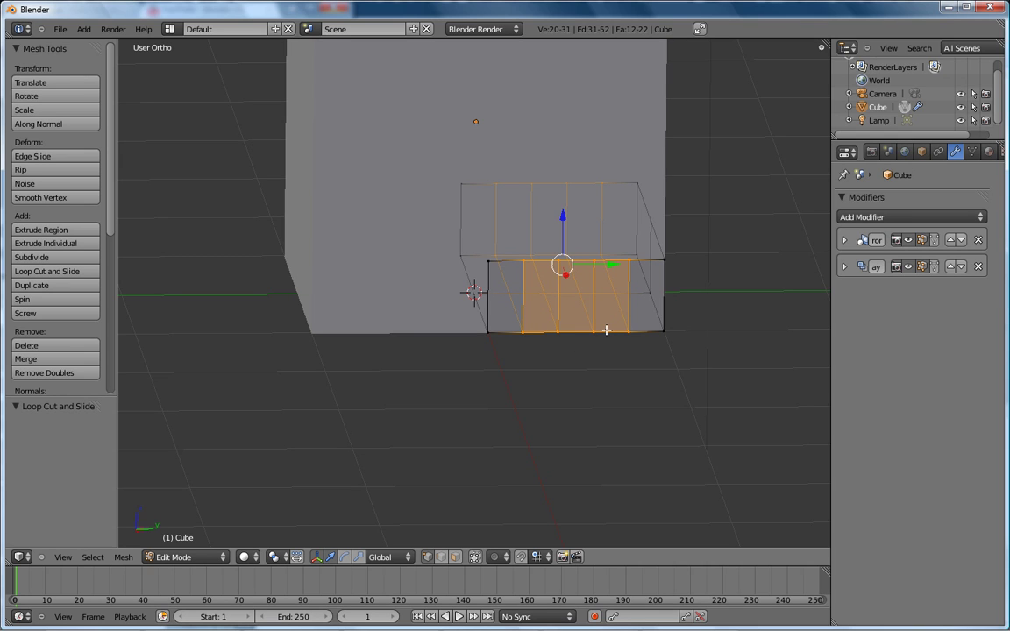
- Cut two evenly spaced horizontal edge loops across the box sides
key("a")
key("ctrl+r")
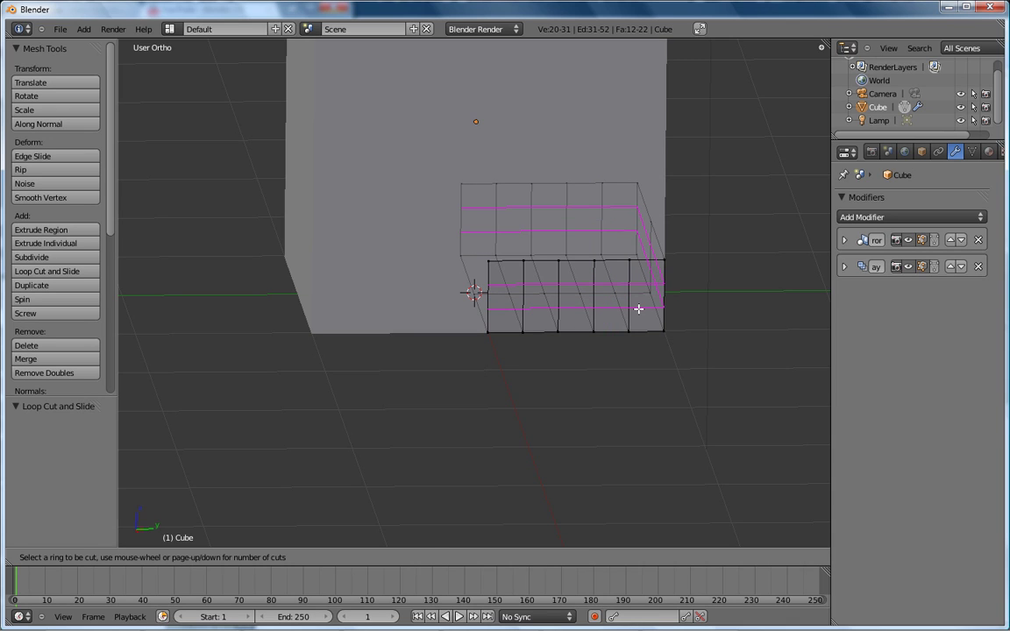
left_click(638, 309)
right_click(638, 309)
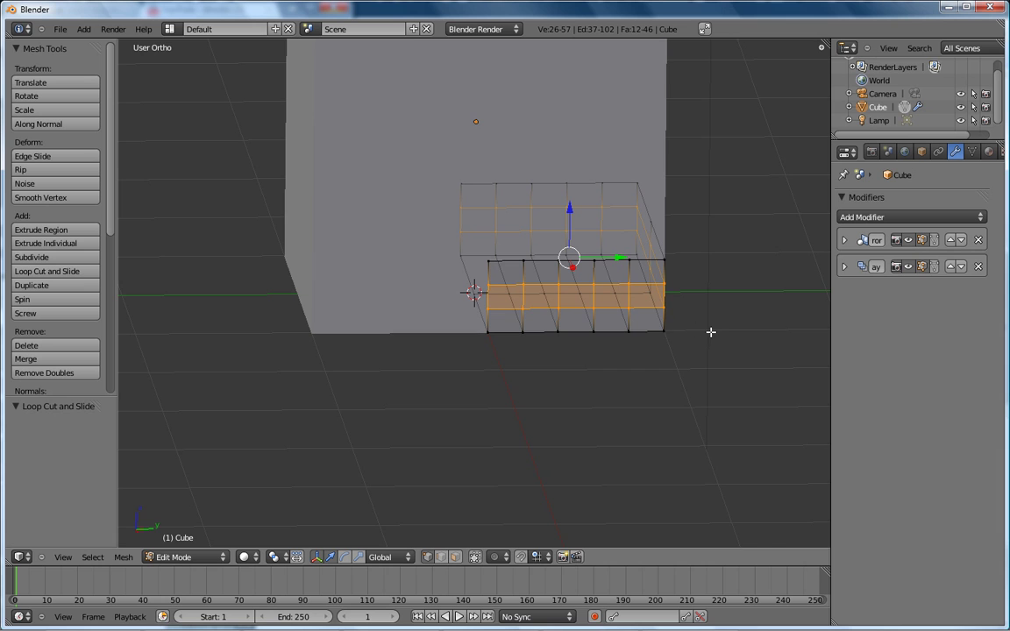
mouse_move(711, 332)
middle_mouse_down()
mouse_move(484, 342)
mouse_move(333, 328)
mouse_move(695, 315)
mouse_move(638, 334)
mouse_move(228, 323)
mouse_move(682, 334)
mouse_move(372, 263)
middle_mouse_up()
mouse_move(640, 268)
middle_mouse_down()
mouse_move(534, 349)
mouse_move(552, 350)
mouse_move(537, 352)
middle_mouse_up()
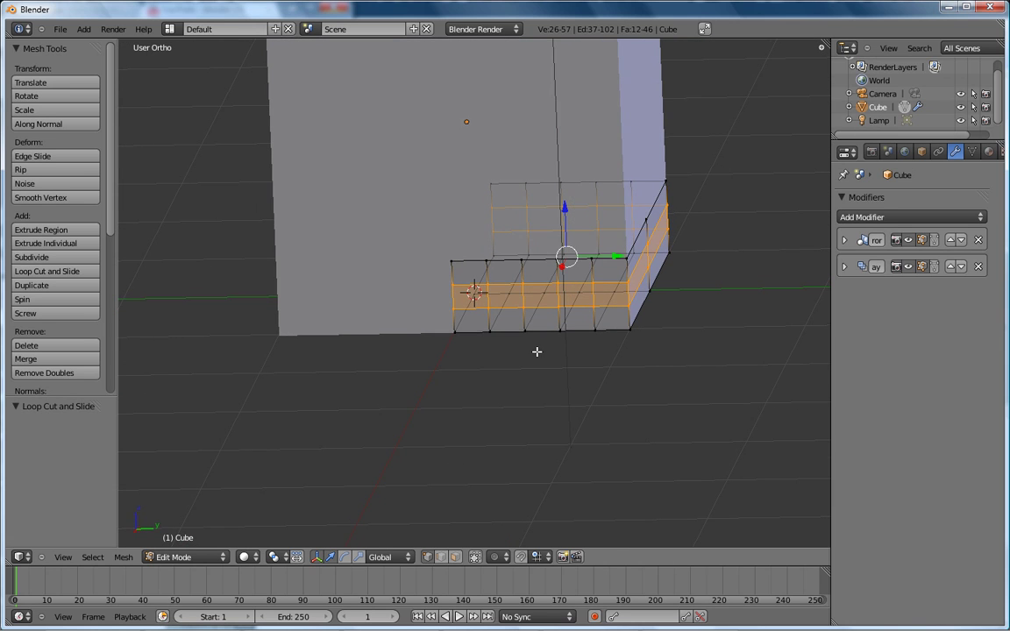
- In face select mode, recess two grid faces inward as window openings
left_click(455, 556)
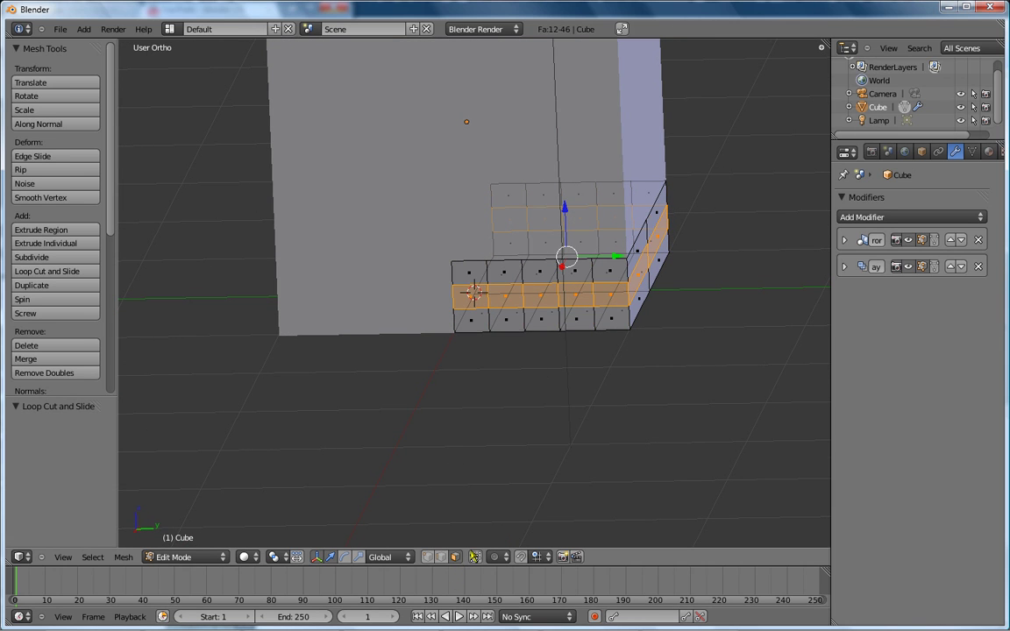
right_click(506, 299)
right_click(578, 294, "shift")
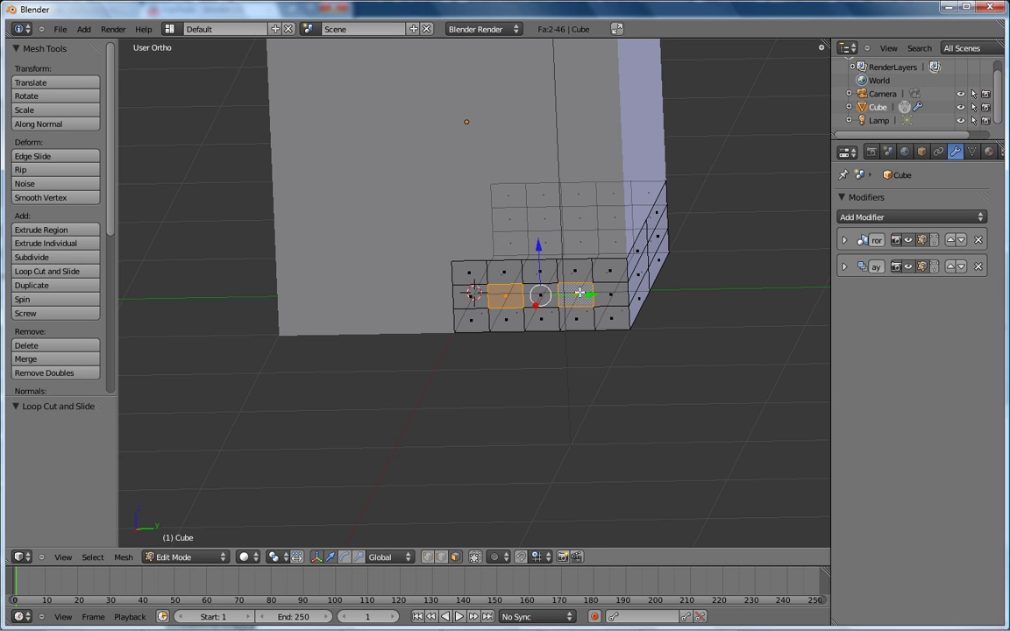
middle_click_drag(701, 342, 627, 368)
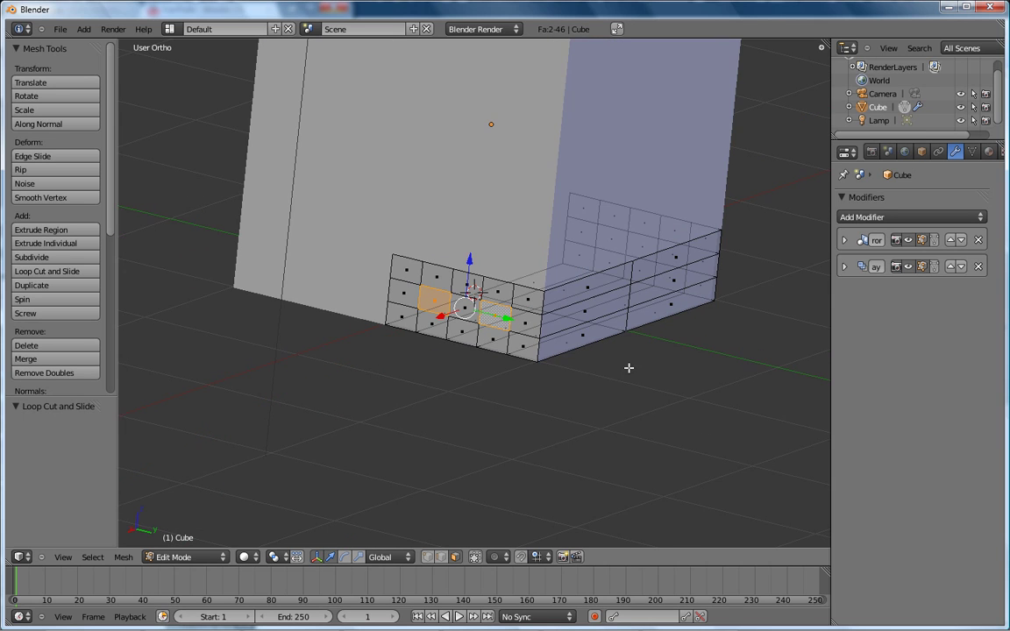
key("e")
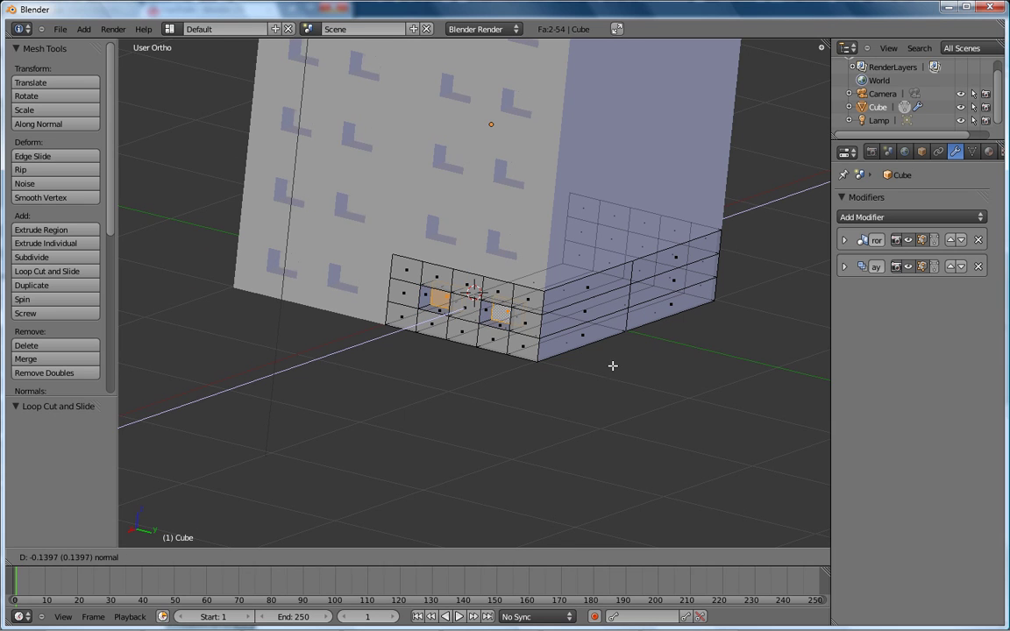
left_click(614, 365)
scroll(447, 176, "down", 5)
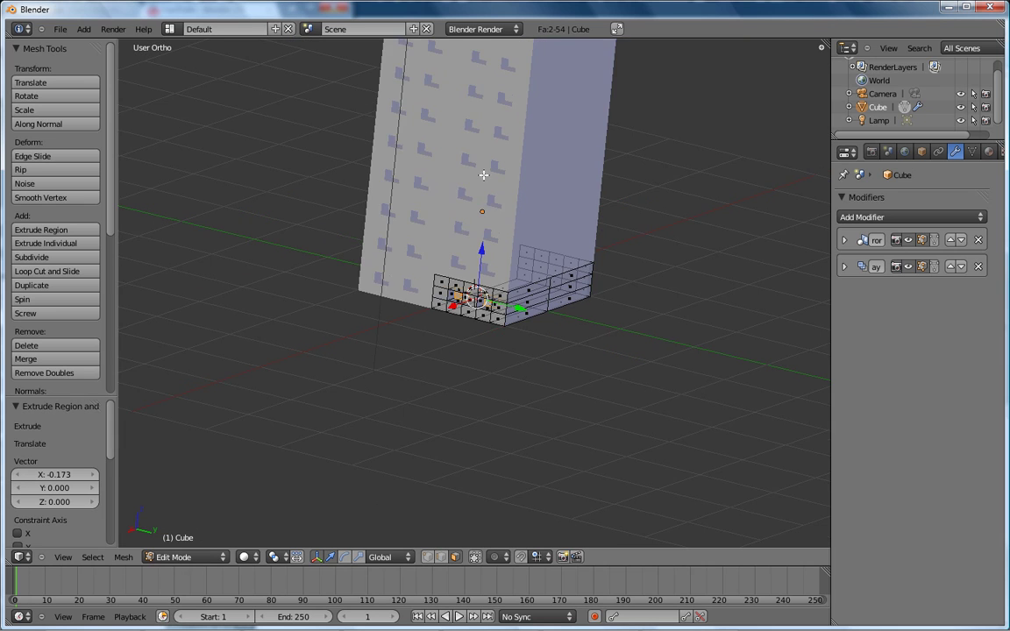
scroll(447, 172, "down", 1)
- Recess two more faces at the far end of the block inward
mouse_move(464, 316)
middle_mouse_down()
mouse_move(450, 387)
mouse_move(480, 313)
middle_mouse_up()
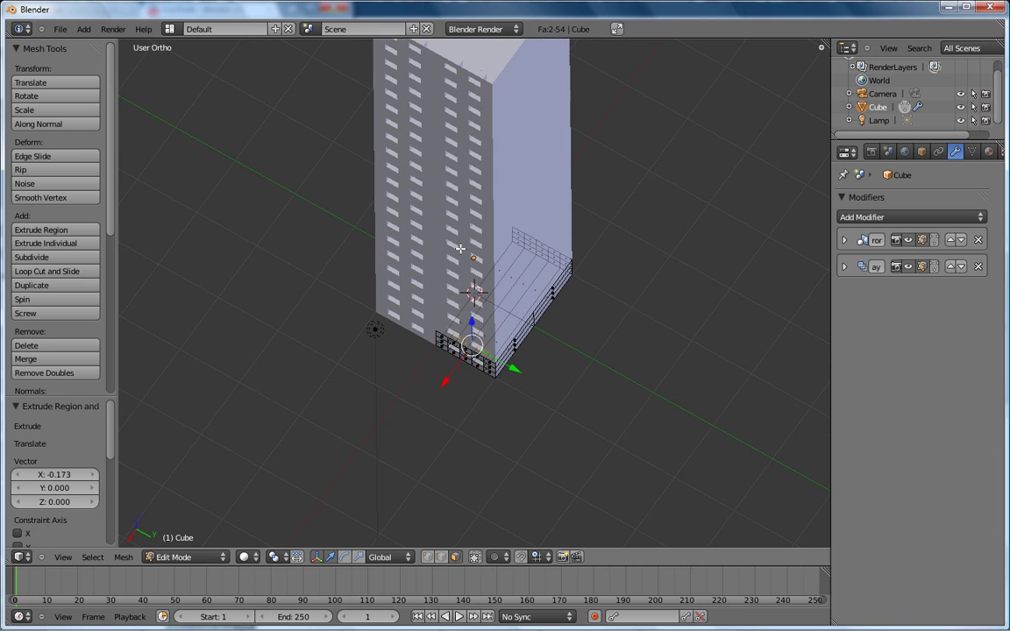
mouse_move(613, 331)
middle_mouse_down()
mouse_move(508, 394)
mouse_move(522, 367)
middle_mouse_up()
right_click(523, 297)
right_click(525, 273, "shift")
key("e")
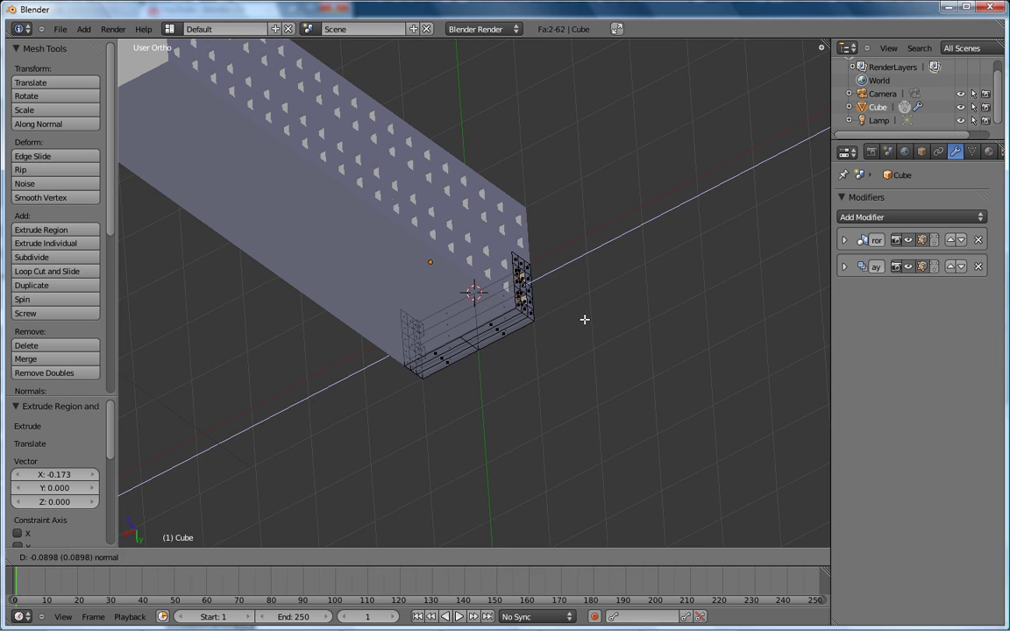
left_click(581, 320)
mouse_move(395, 248)
middle_mouse_down()
mouse_move(470, 82)
mouse_move(497, 198)
mouse_move(513, 207)
mouse_move(541, 175)
mouse_move(494, 129)
mouse_move(449, 397)
mouse_move(595, 365)
middle_mouse_up()
scroll(595, 365, "up", 2)
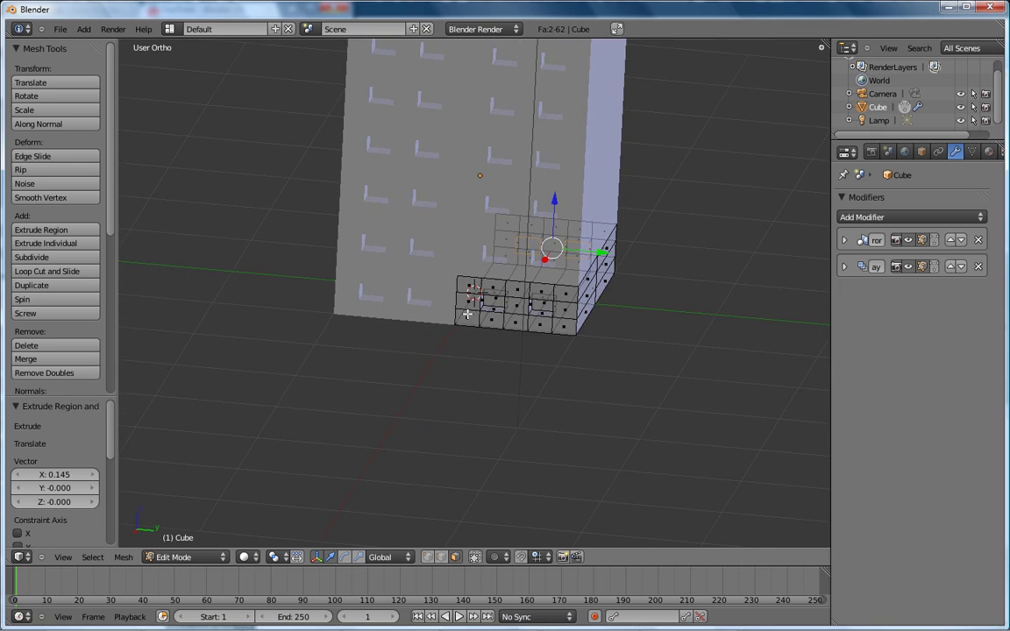
- Subdivide the bottom-middle face of the base block into four quarters
scroll(569, 386, "up", 2)
scroll(535, 412, "up", 3)
scroll(557, 391, "up", 3)
scroll(558, 390, "up", 1)
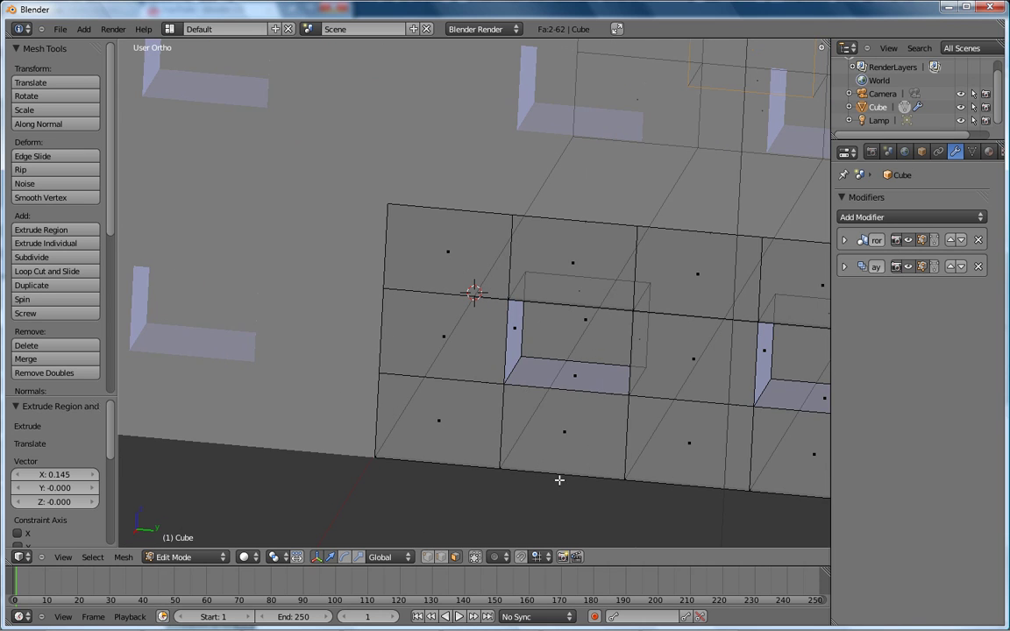
right_click(561, 438)
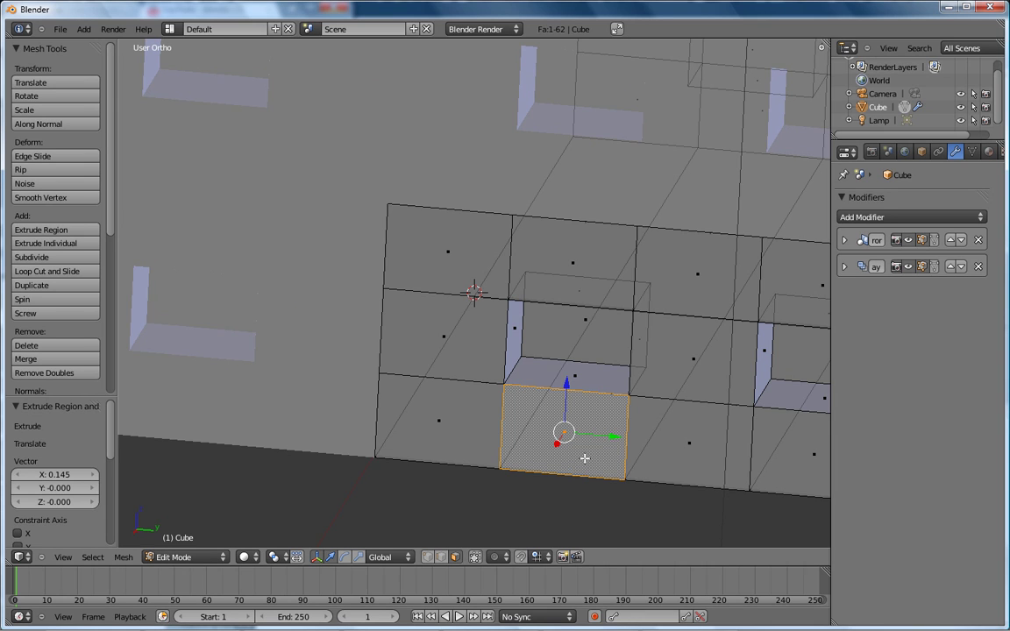
key("w")
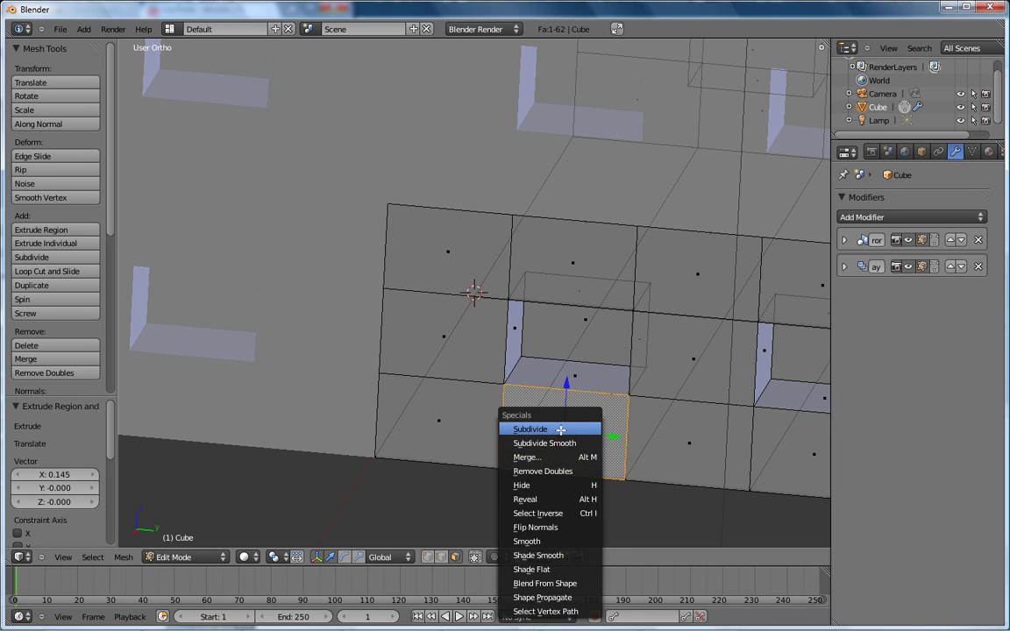
left_click(578, 428)
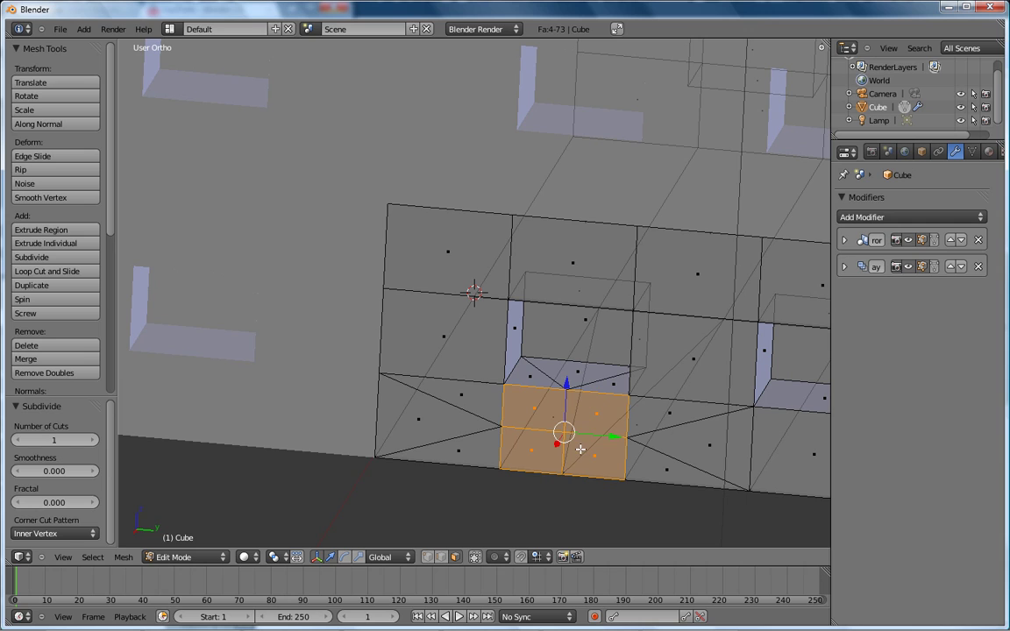
- Extrude the two upper quarter faces of the split face
left_click(542, 426)
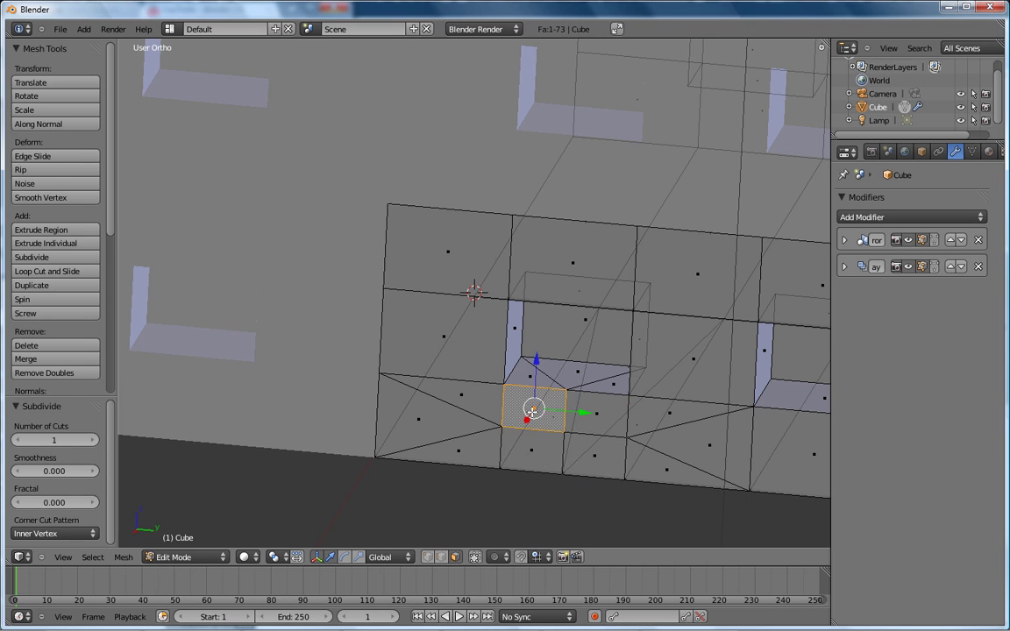
left_click(597, 413, "shift")
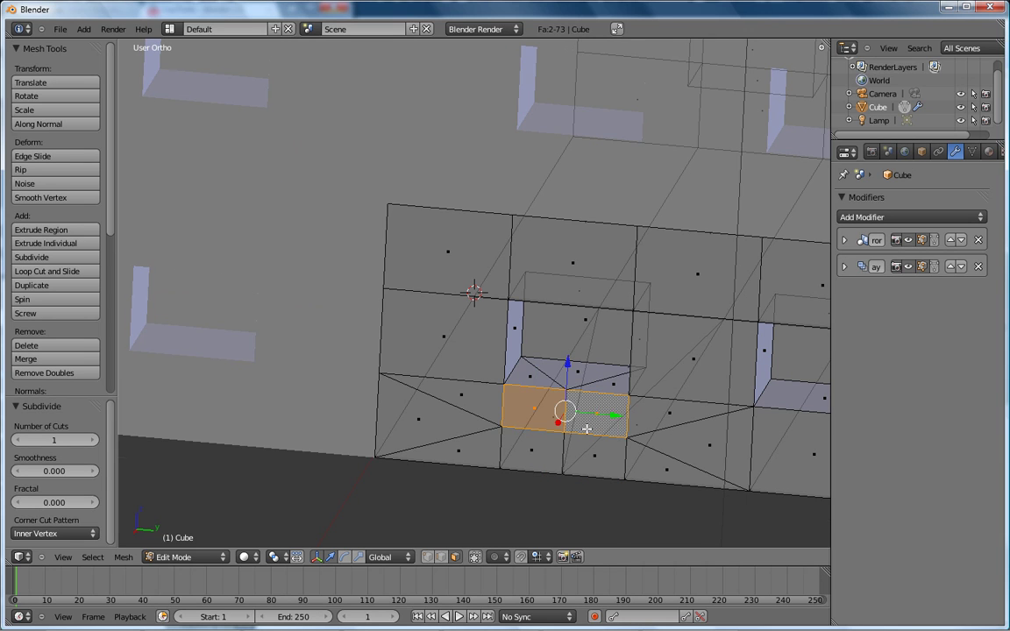
scroll(579, 417, "down", 3)
key("e")
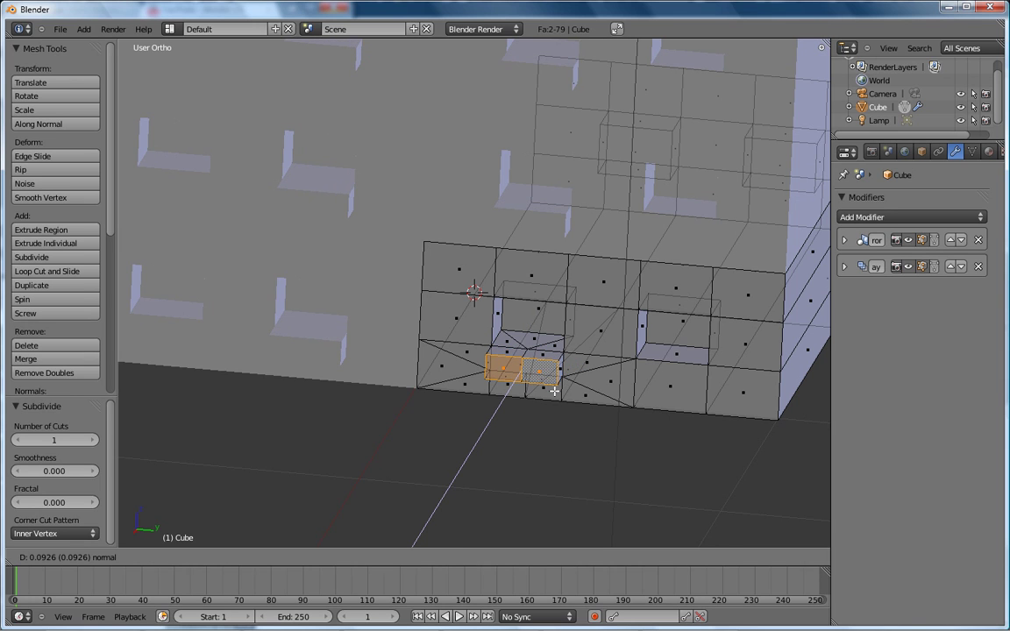
left_click(554, 391)
scroll(543, 258, "down", 5)
scroll(465, 150, "down", 3)
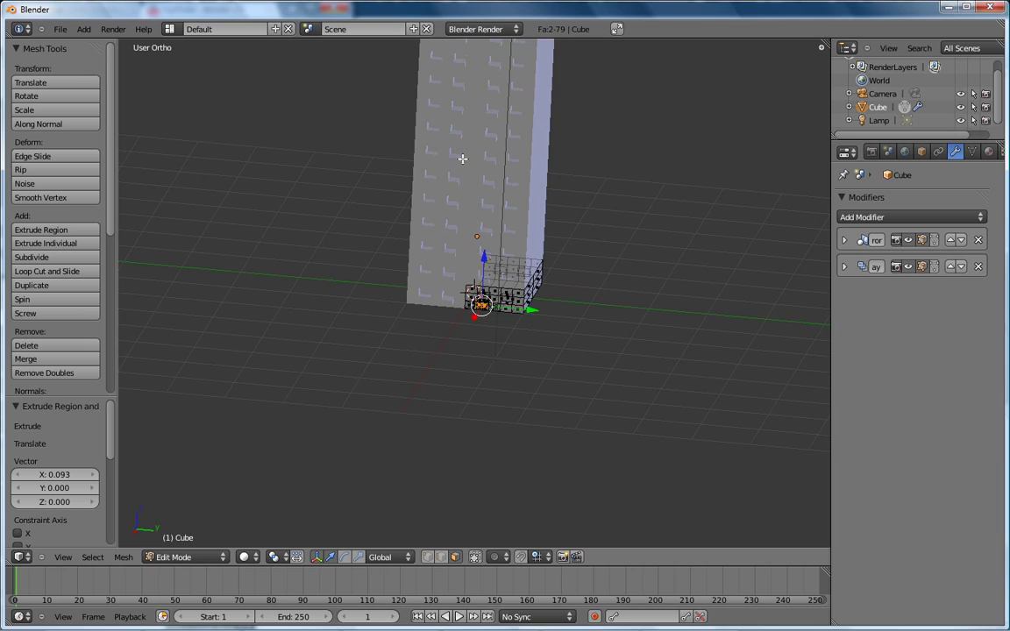
mouse_move(491, 151)
middle_mouse_down()
mouse_move(480, 96)
mouse_move(473, 260)
mouse_move(445, 173)
mouse_move(493, 94)
mouse_move(517, 131)
mouse_move(344, 478)
mouse_move(295, 532)
mouse_move(367, 462)
mouse_move(486, 226)
mouse_move(495, 241)
middle_mouse_up()
- In Object Mode, orbit and zoom around the windowed tower to inspect it from several angles
key("Tab")
scroll(511, 271, "down", 2)
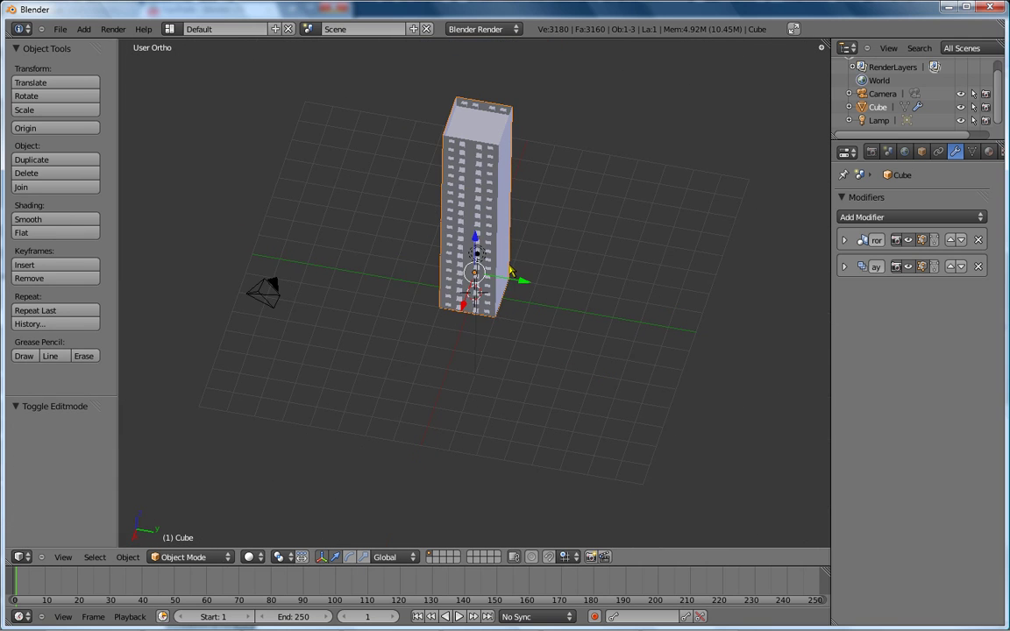
scroll(511, 272, "up", 2)
middle_click_drag(511, 272, 496, 303)
scroll(496, 303, "down", 2)
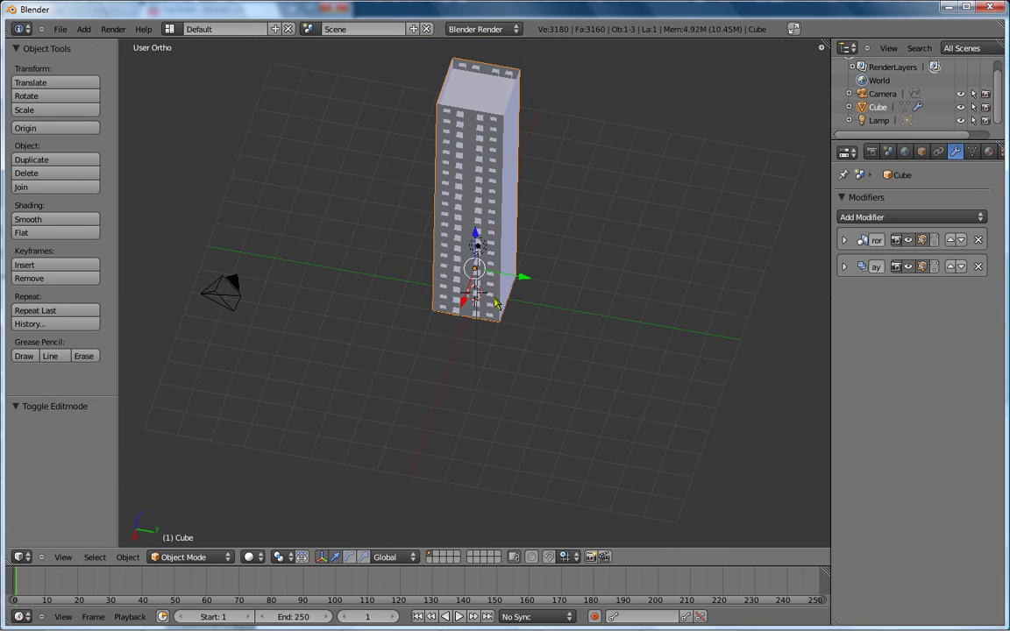
scroll(496, 304, "up", 5)
scroll(496, 304, "up", 2)
scroll(498, 302, "down", 2)
scroll(500, 300, "down", 3)
scroll(500, 299, "up", 3)
scroll(500, 304, "down", 2)
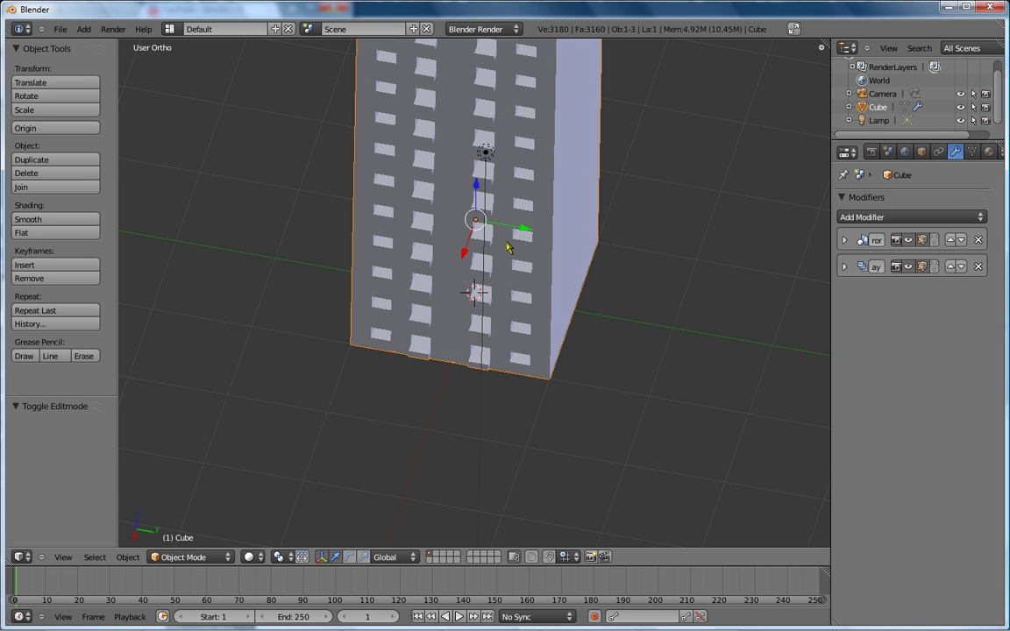
mouse_move(443, 156)
middle_mouse_down()
mouse_move(460, 314)
mouse_move(451, 125)
middle_mouse_up()
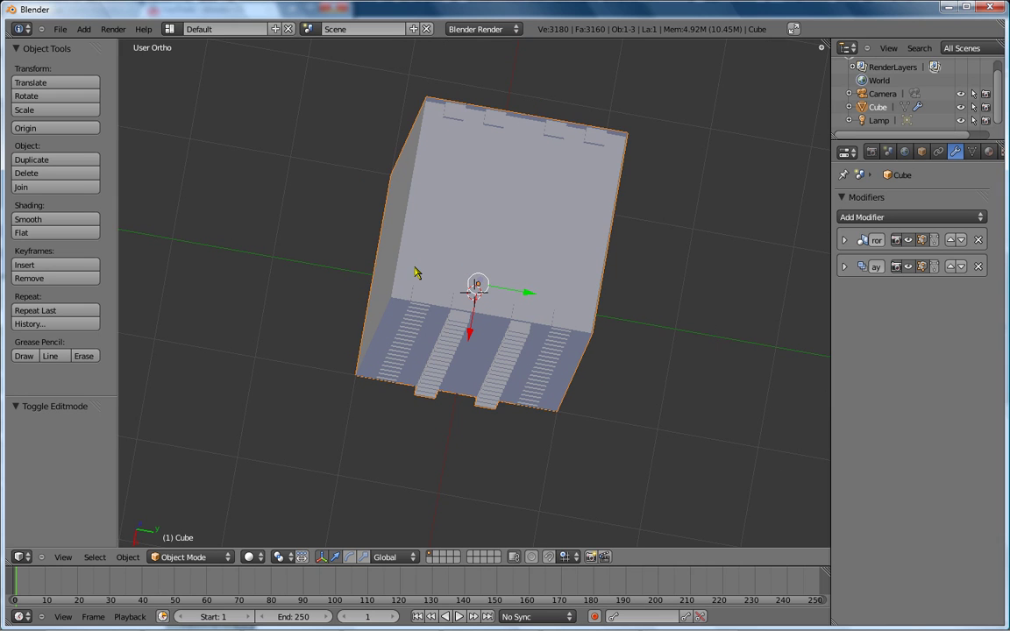
mouse_move(470, 319)
middle_mouse_down()
mouse_move(508, 278)
mouse_move(482, 158)
middle_mouse_up()
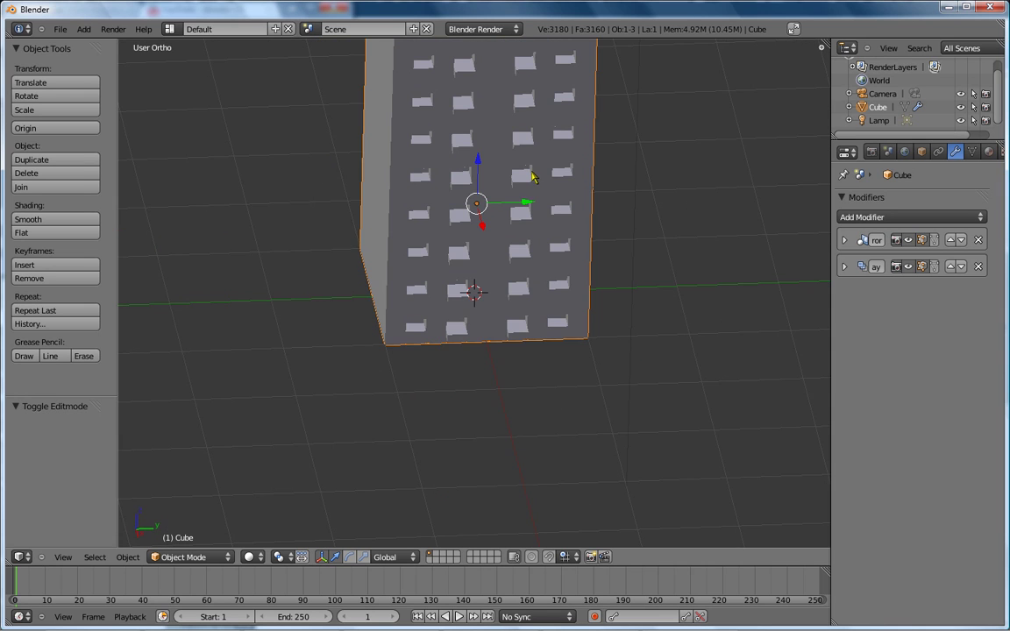
key("Tab")
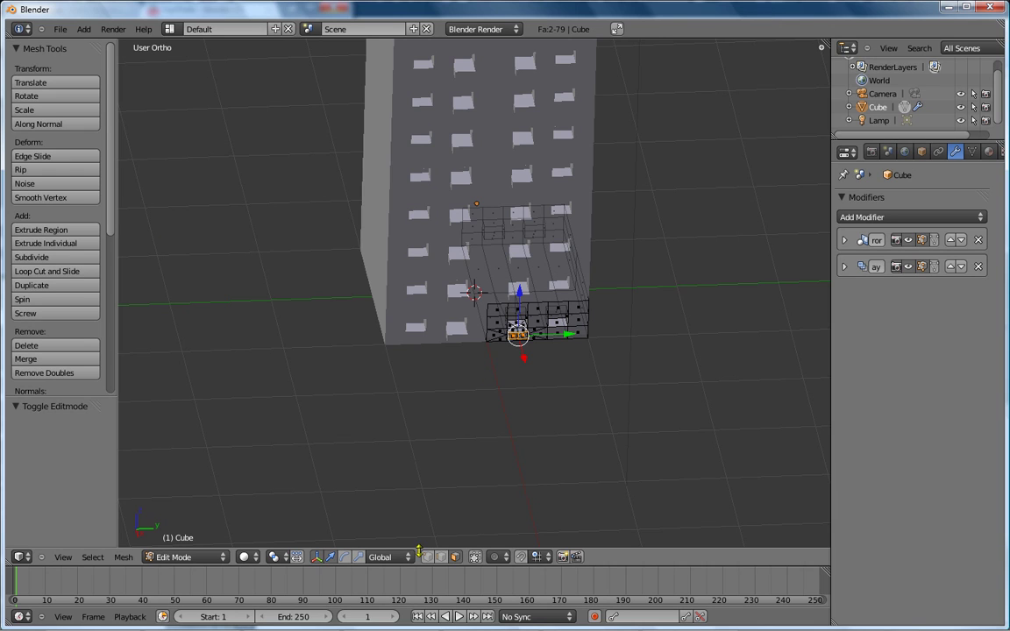
- Select the four top corner vertices of the base block and fill them with a new face
key("ctrl+Tab")
right_click(487, 303)
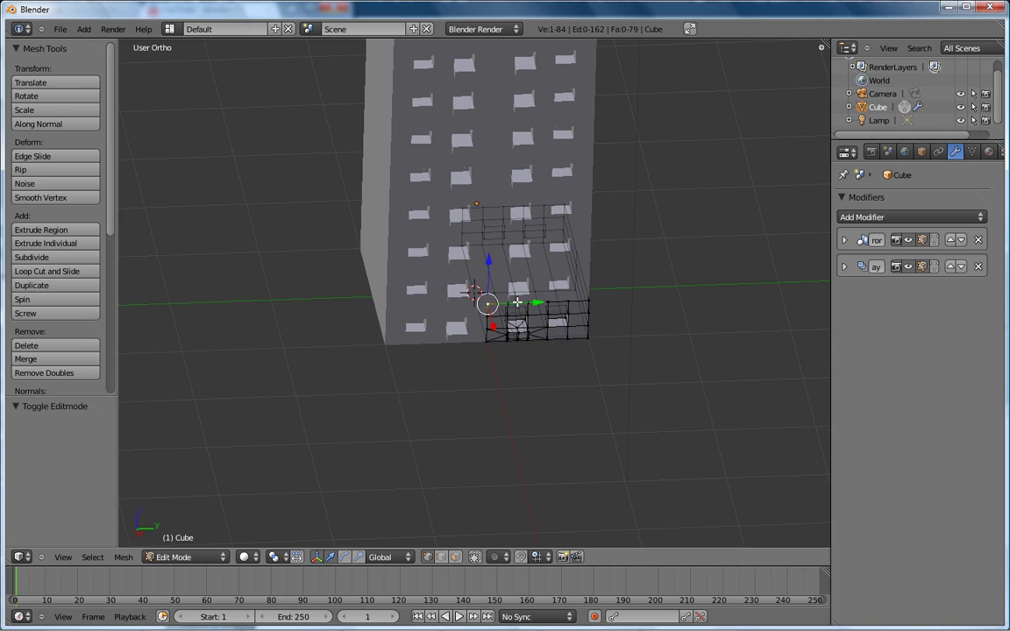
right_click(588, 300, "shift")
right_click(565, 205, "shift")
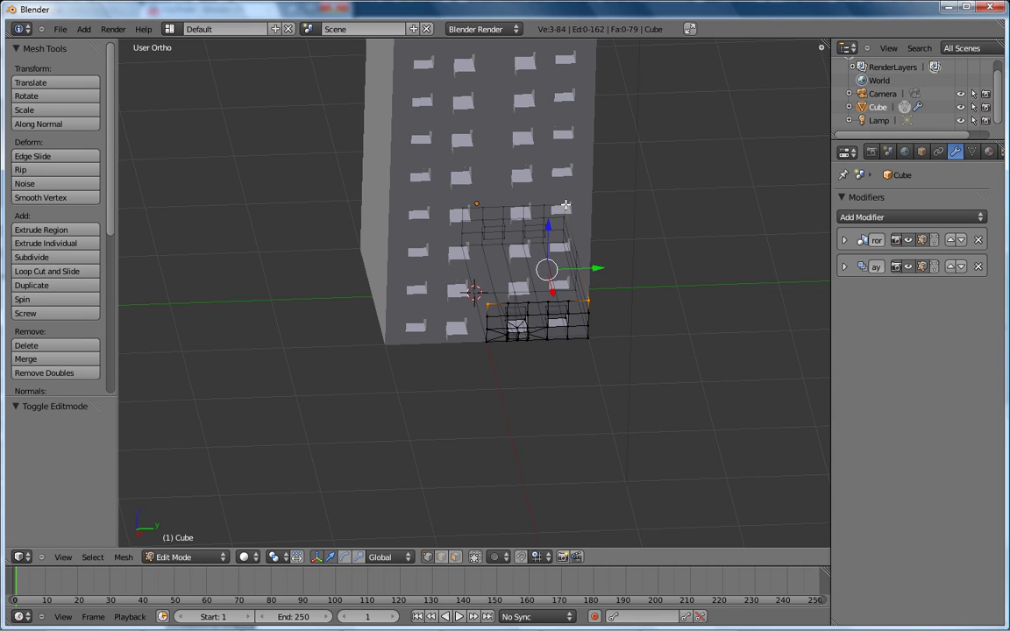
right_click(462, 210, "shift")
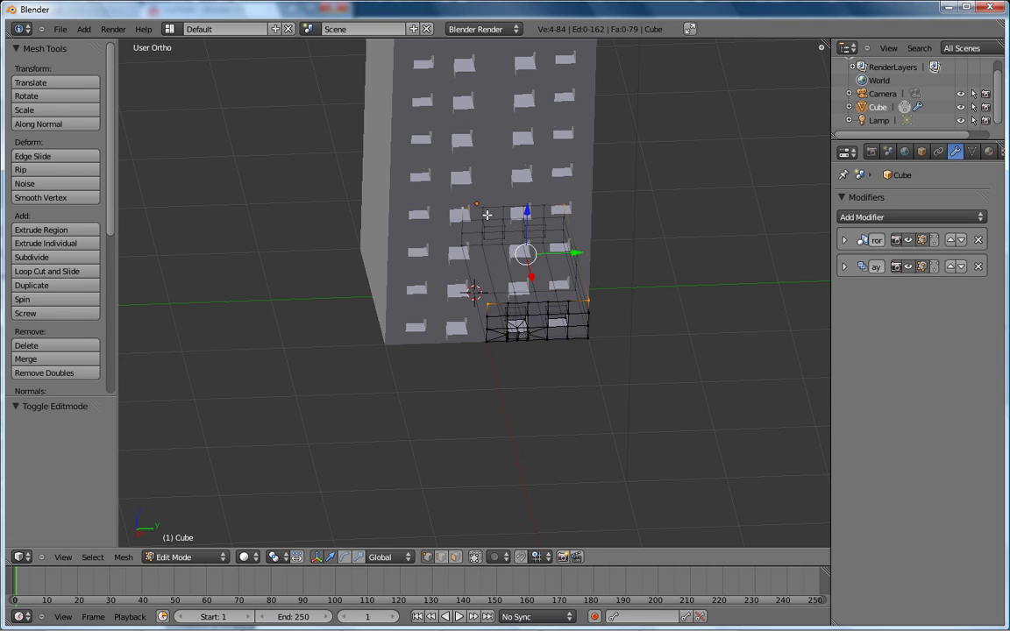
key("f")
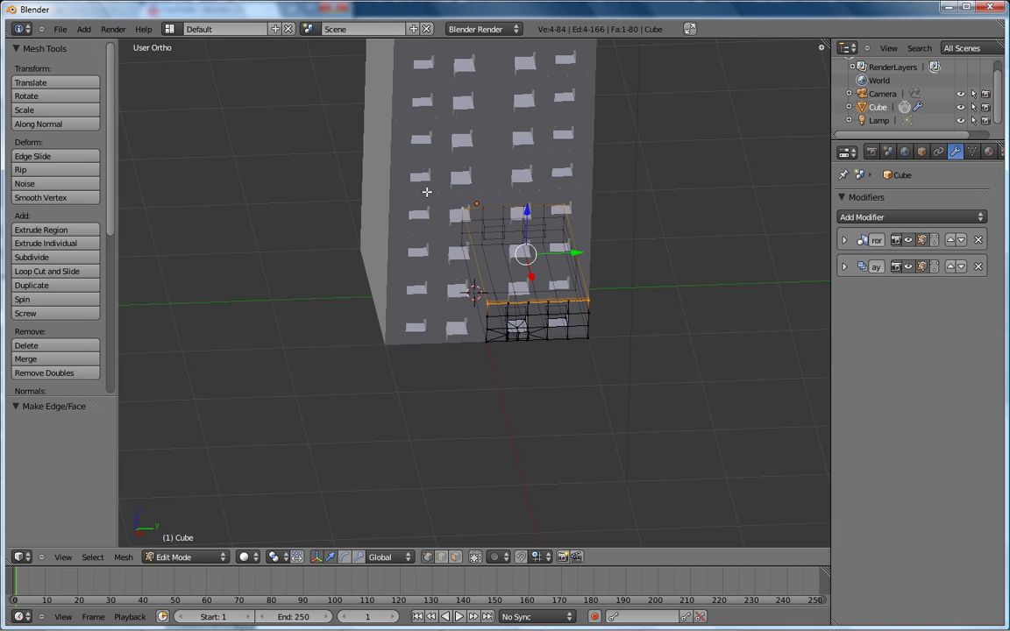
scroll(388, 150, "down", 3)
scroll(469, 203, "down", 1)
middle_click_drag(470, 203, 435, 156)
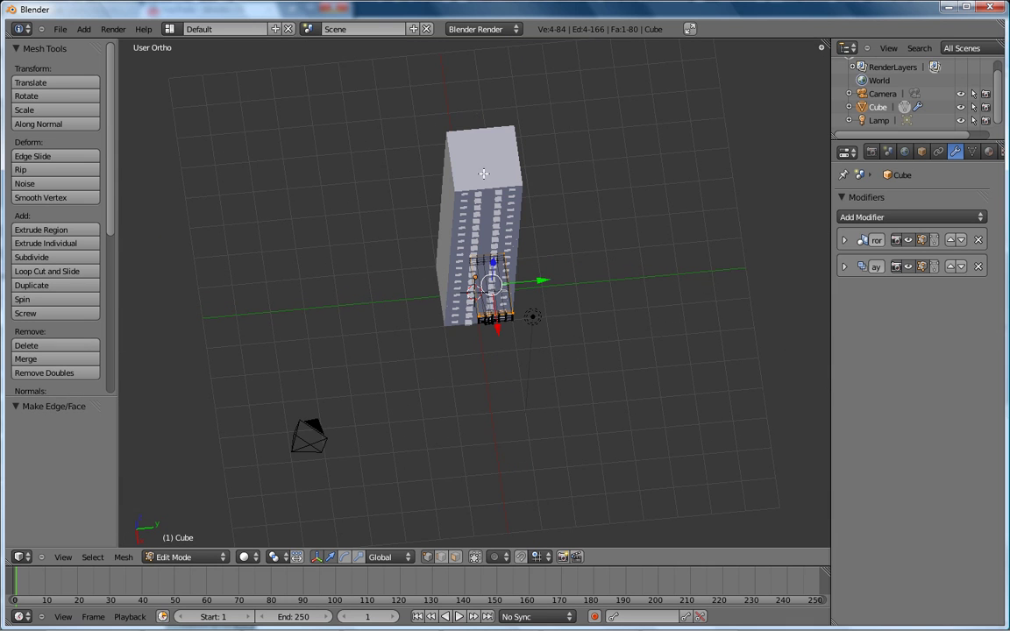